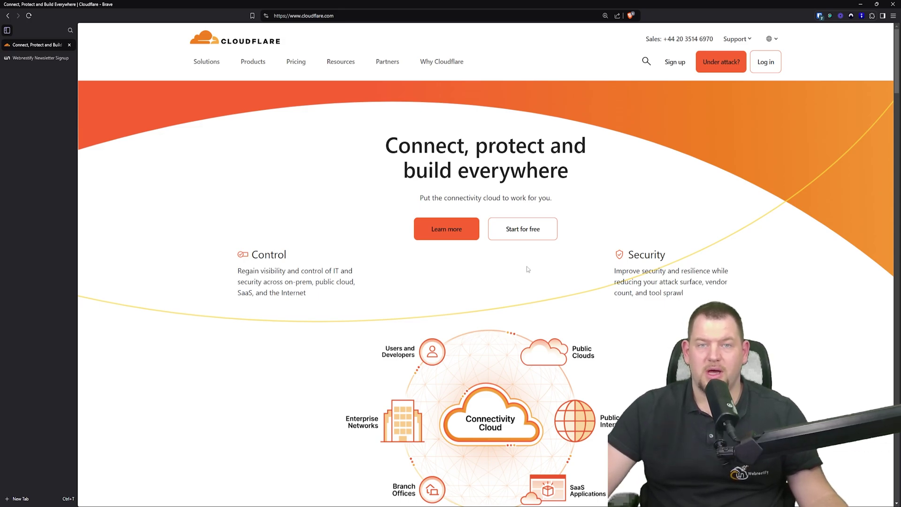
# Switch to the Newsletter Signup tab with Ctrl+Tab
pyautogui.hotkey('ctrl', 'Tab')
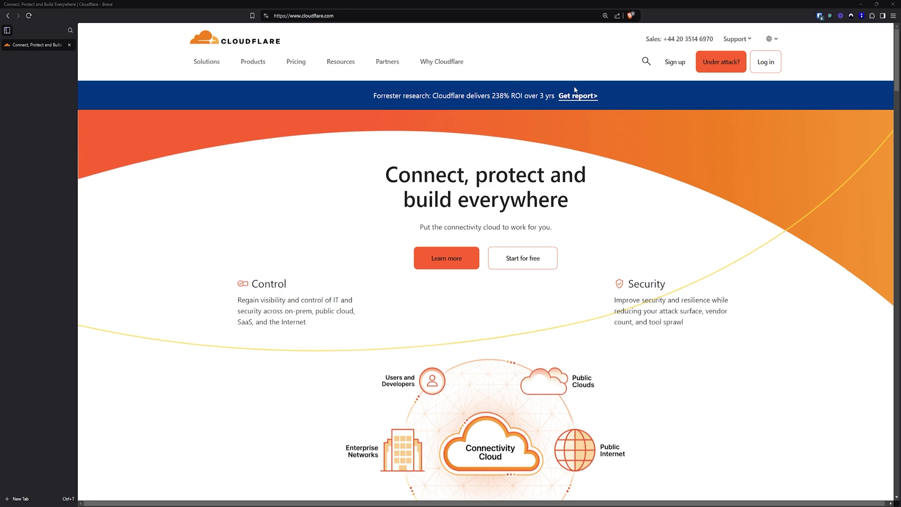
# Open the Free plan sign-up form and enter the account e-mail address
pyautogui.click(678, 67)
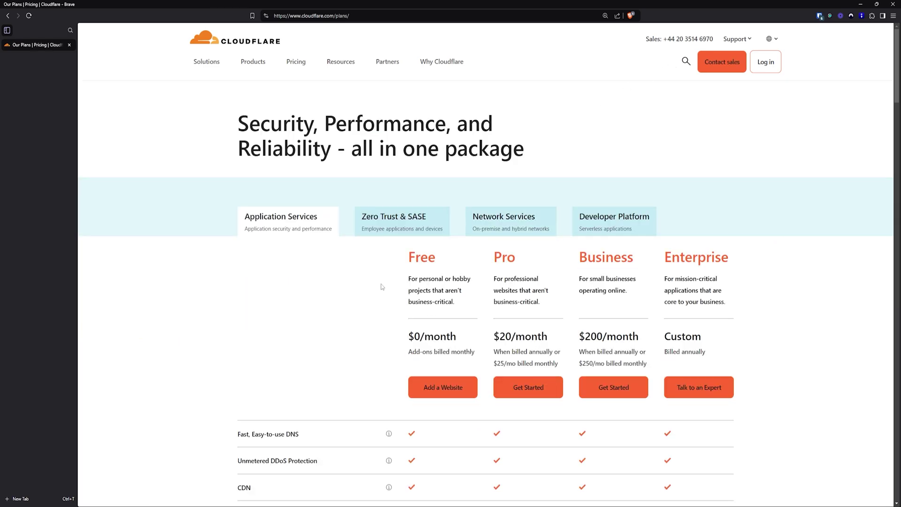
pyautogui.scroll(-2, 392, 285)
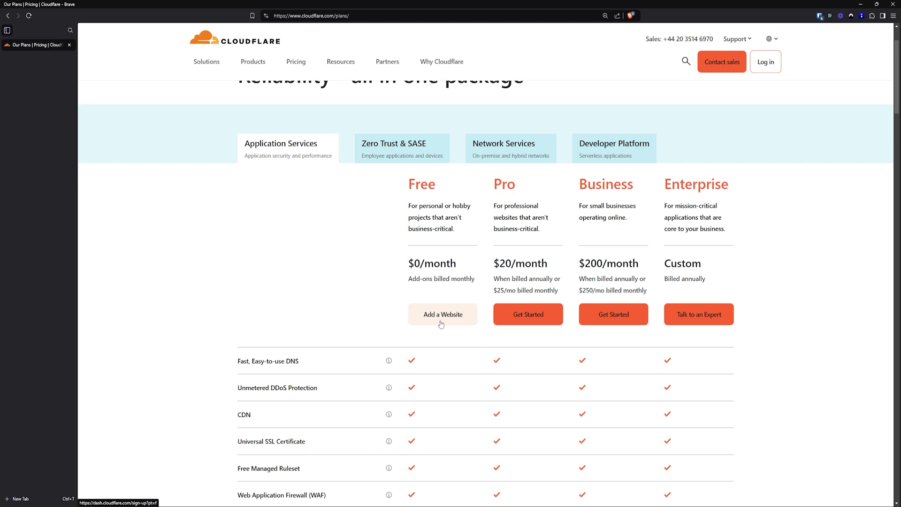
pyautogui.click(466, 317)
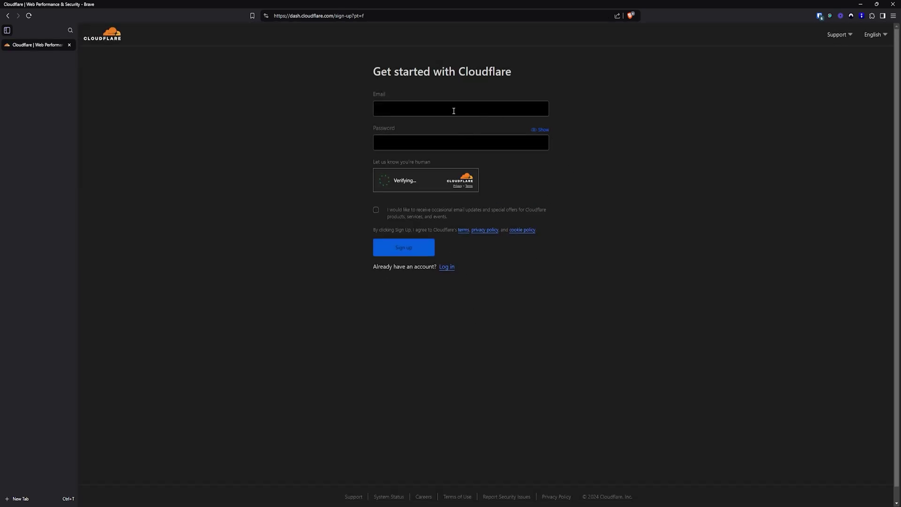
pyautogui.click(421, 113)
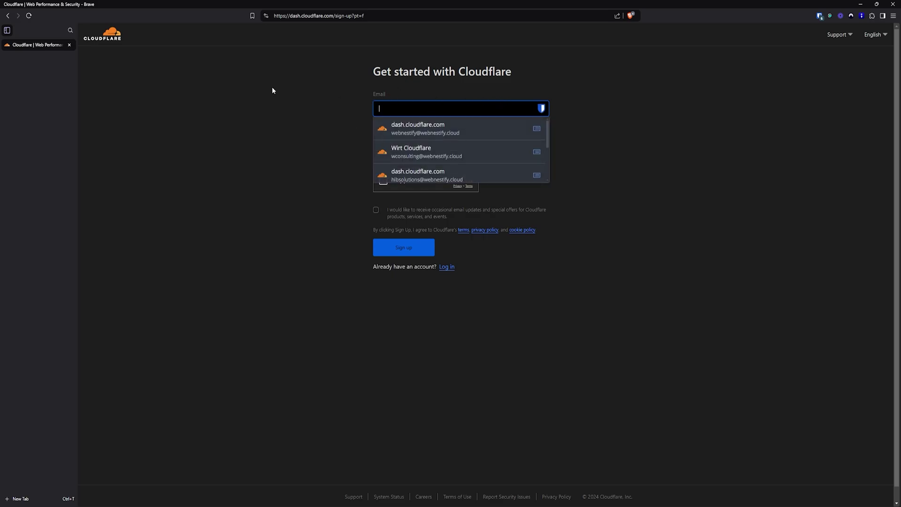
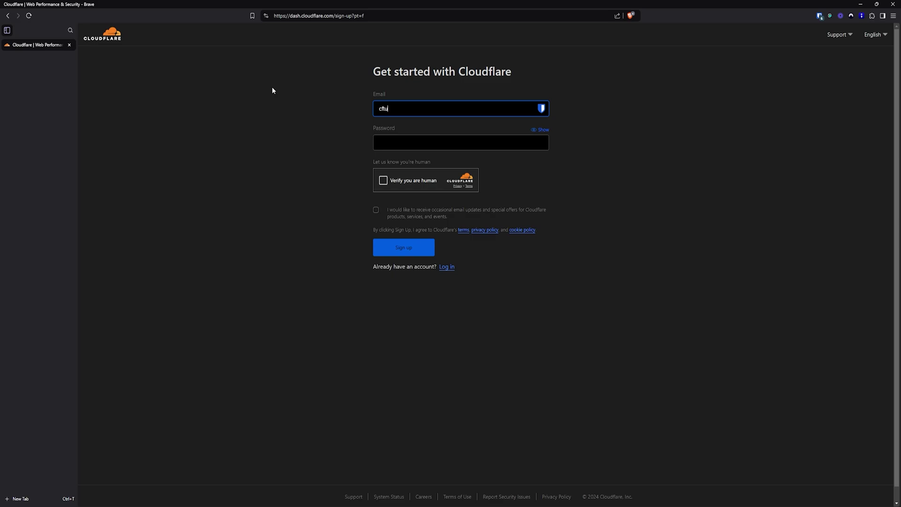
pyautogui.press('Tab')
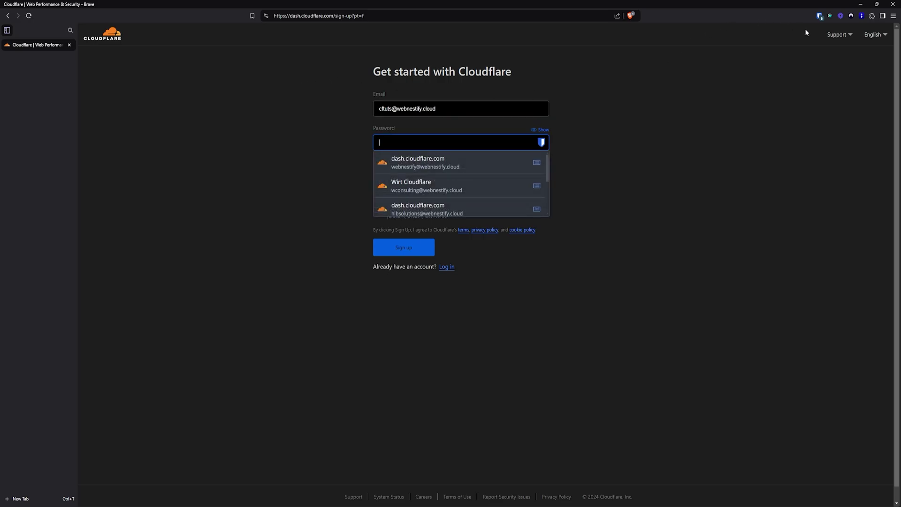
# Generate a 13-word passphrase in Bitwarden's generator and copy it
pyautogui.click(819, 16)
pyautogui.click(790, 233)
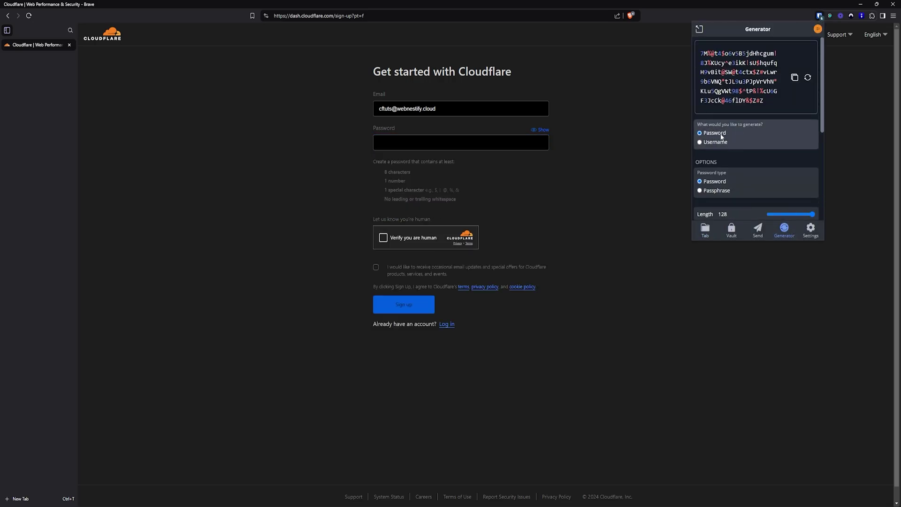
pyautogui.click(716, 190)
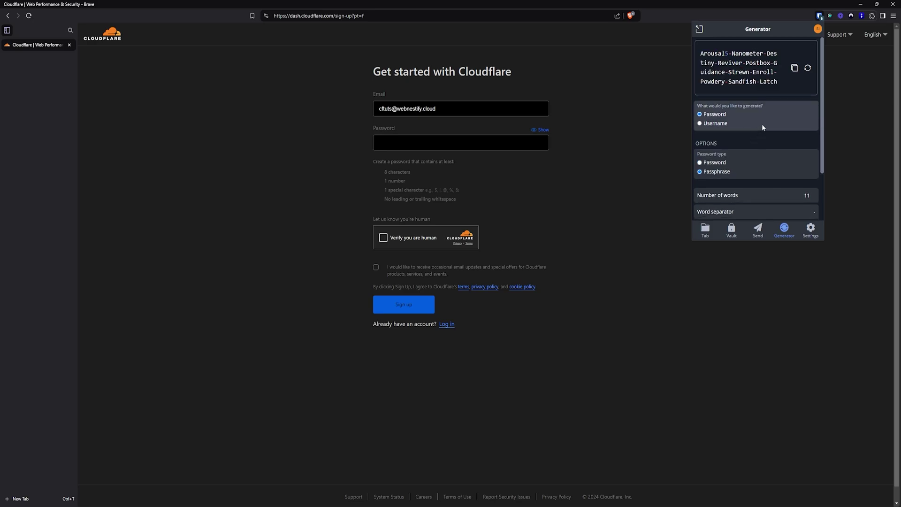
pyautogui.scroll(-2, 781, 160)
pyautogui.scroll(2, 765, 140)
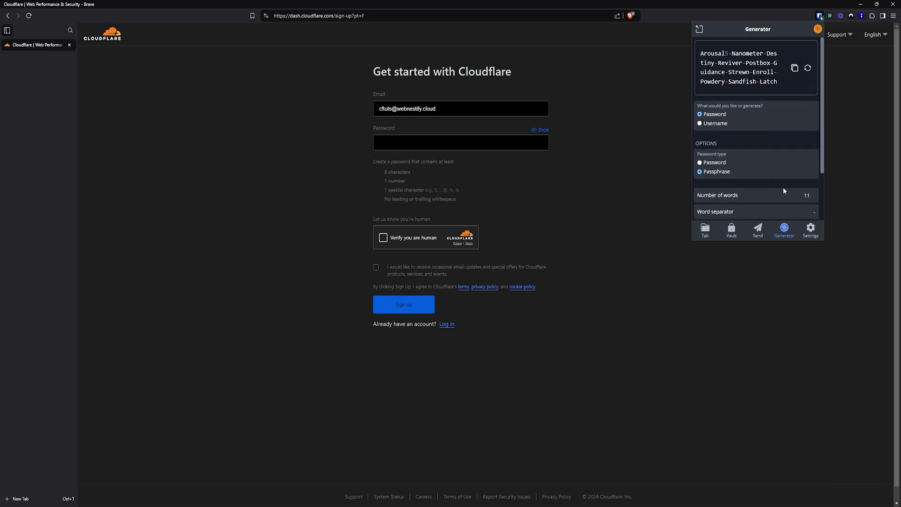
pyautogui.scroll(-1, 798, 187)
pyautogui.click(812, 157)
pyautogui.click(812, 157)
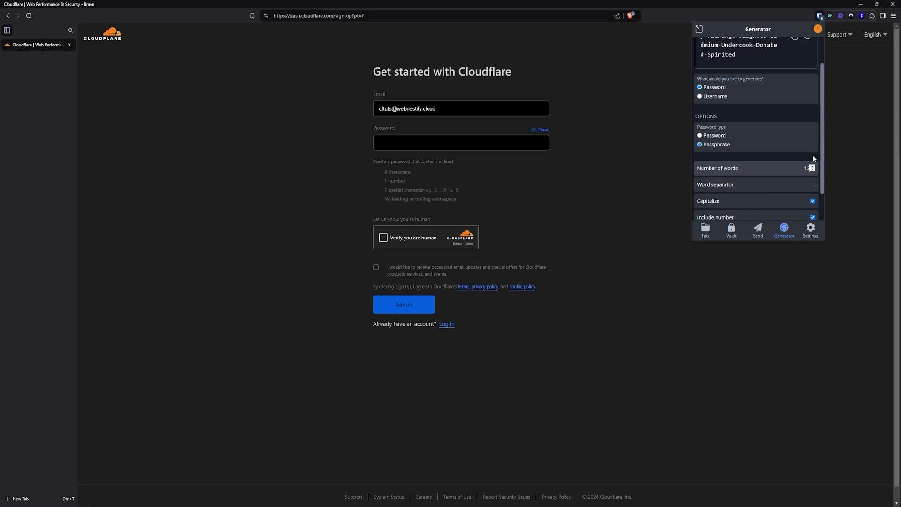
pyautogui.scroll(1, 778, 174)
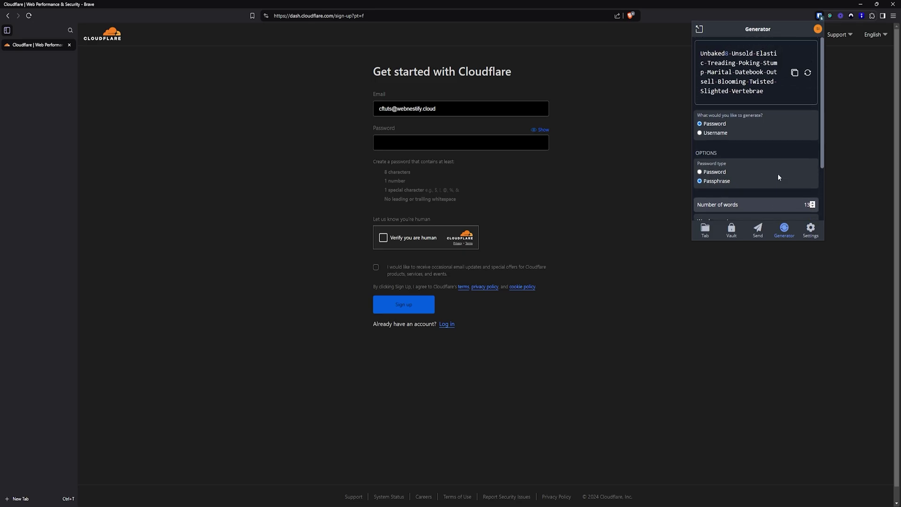
pyautogui.click(807, 73)
pyautogui.click(795, 74)
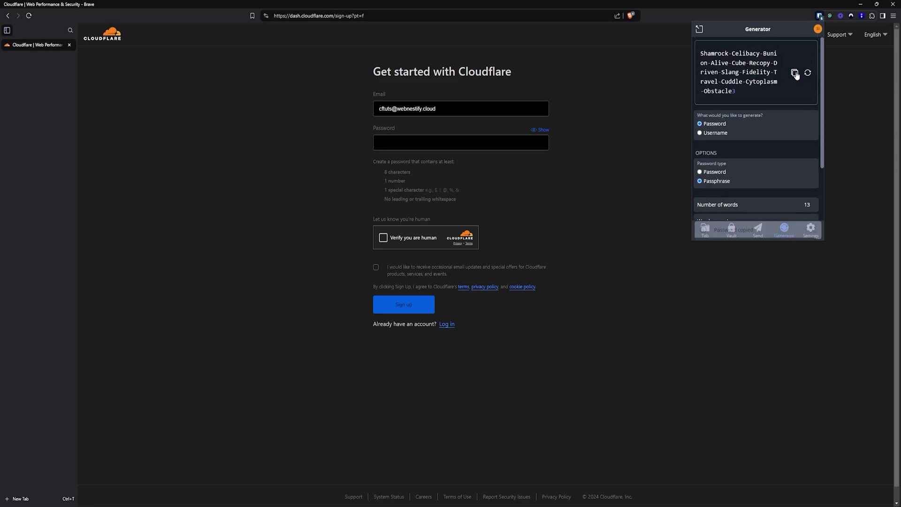
# Paste the passphrase as the password, pass the human check, and submit sign-up
pyautogui.click(406, 139)
pyautogui.hotkey('ctrl', 'v')
pyautogui.click(383, 237)
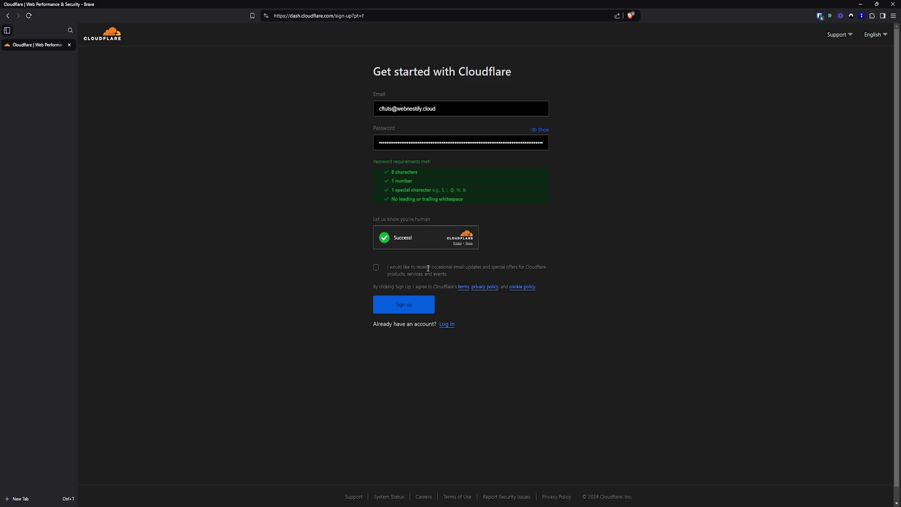
pyautogui.click(414, 308)
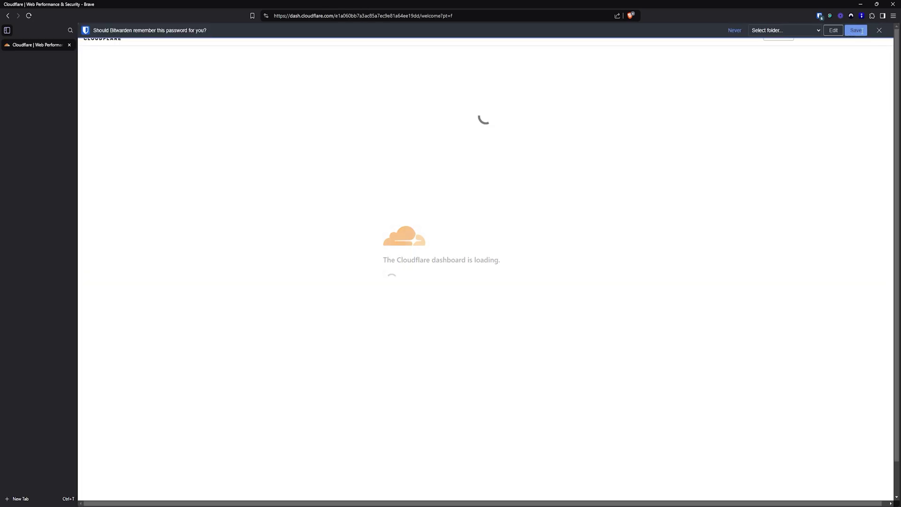
# Save the new login in Bitwarden and go to Manage Account > Members
pyautogui.click(862, 31)
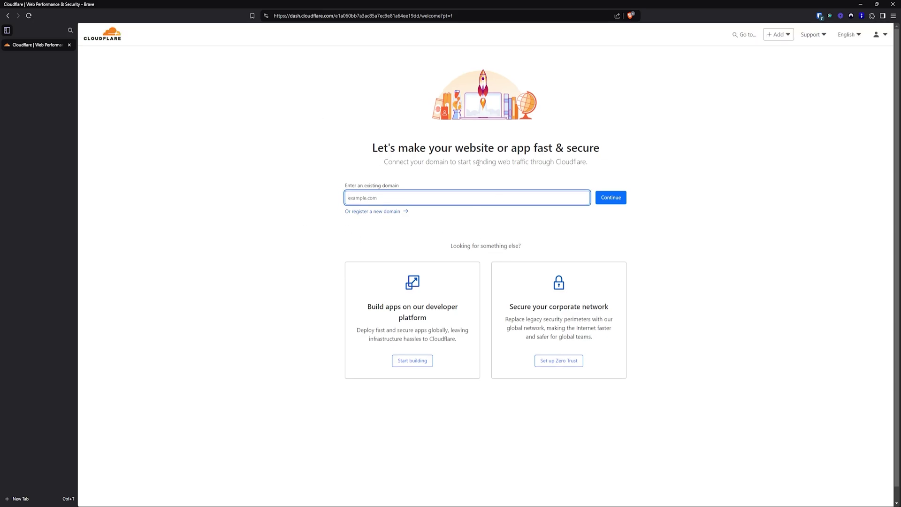
pyautogui.click(412, 361)
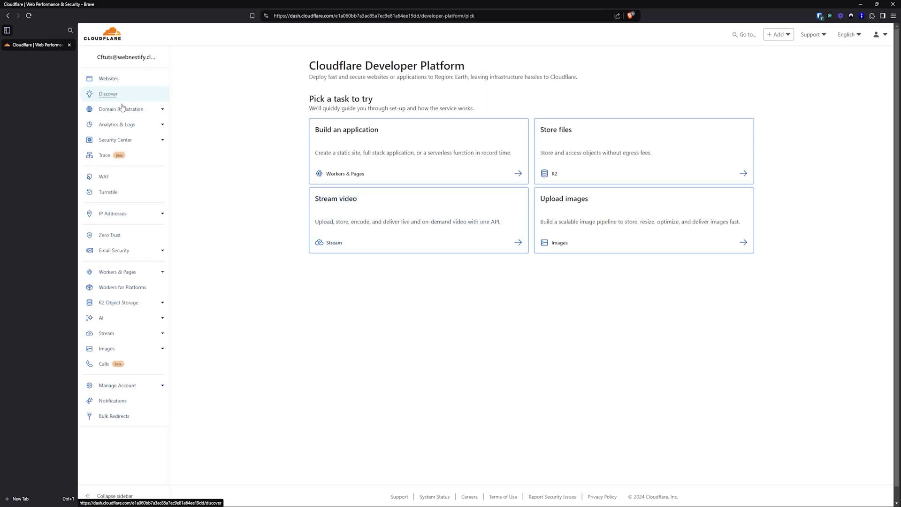
pyautogui.click(117, 385)
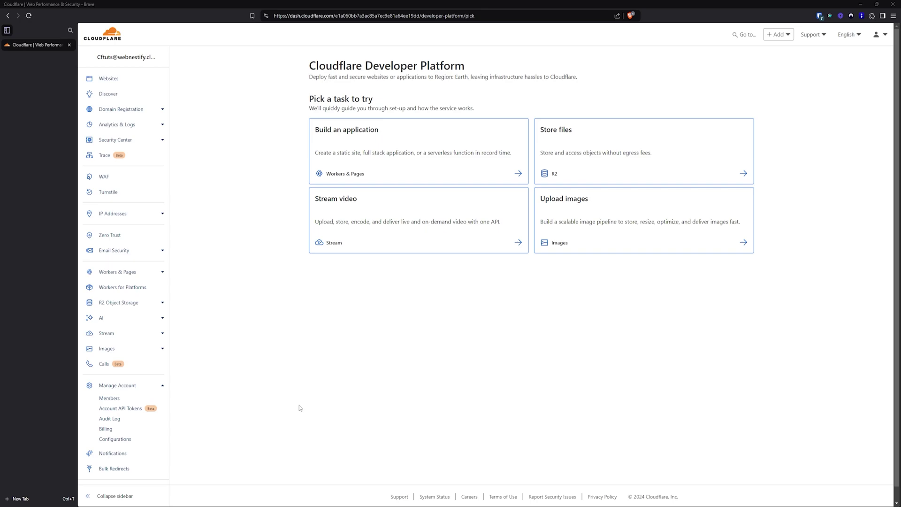
pyautogui.click(132, 402)
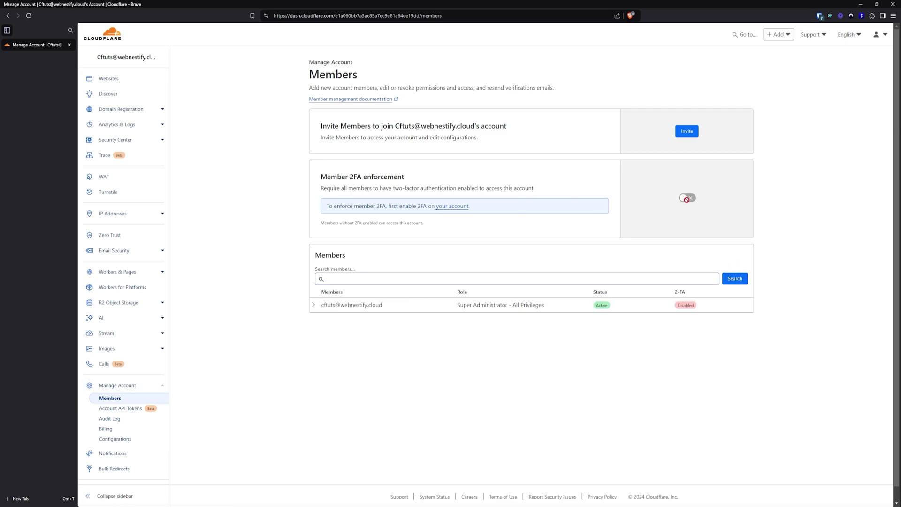
# Send the account verification e-mail from the profile's authentication settings
pyautogui.doubleClick(389, 207)
pyautogui.click(392, 207)
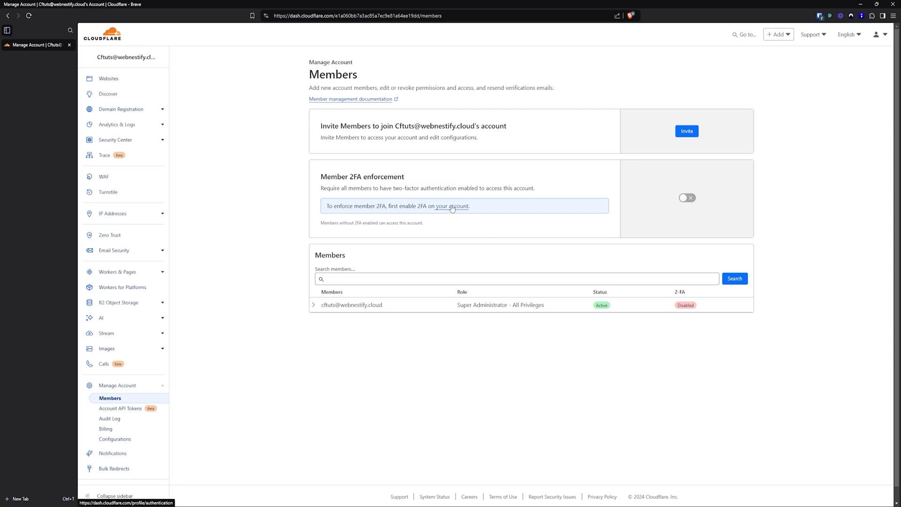
pyautogui.click(452, 206)
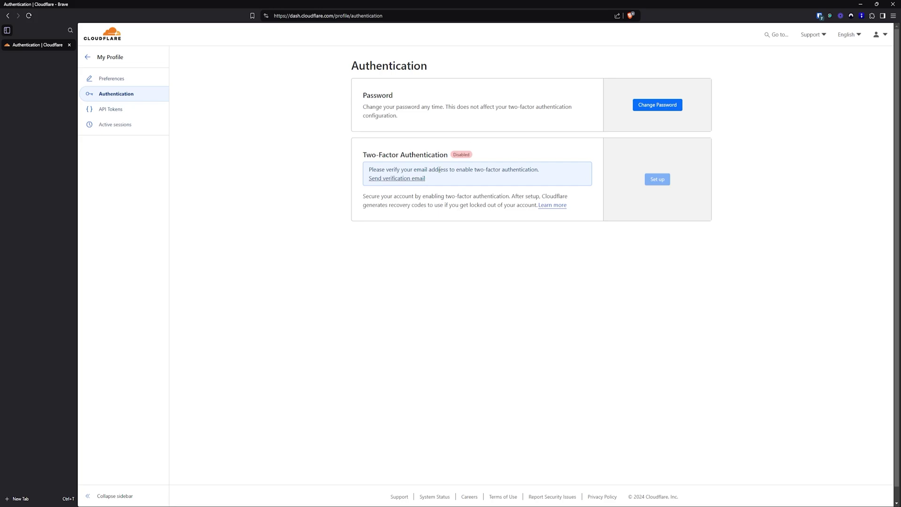
pyautogui.click(411, 179)
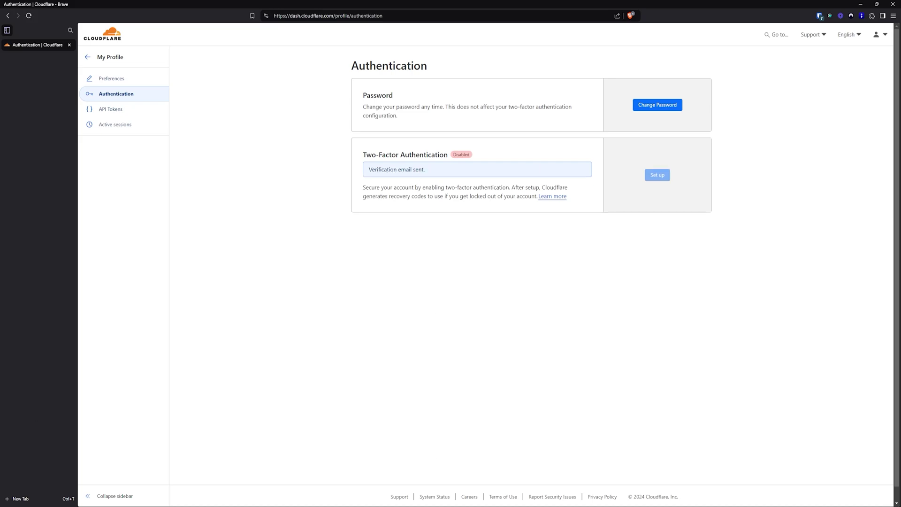
# Open the pasted e-mail verification link in the address bar
pyautogui.click(326, 15)
pyautogui.hotkey('ctrl', 'v')
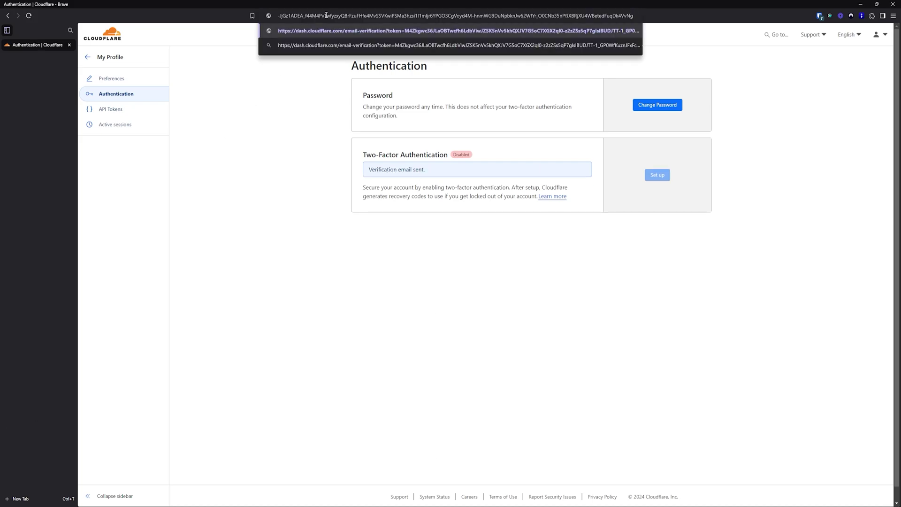
pyautogui.press('Return')
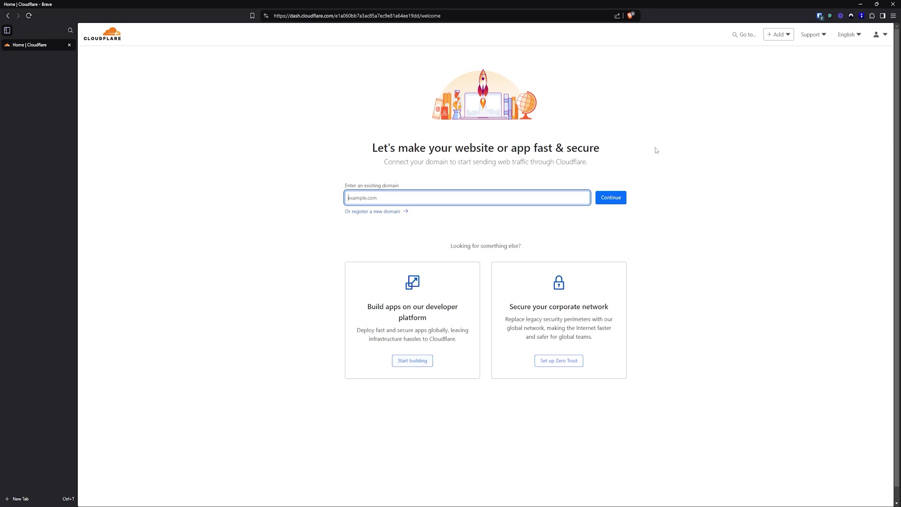
# Go to the profile's Authentication page and start Two-Factor Authentication setup
pyautogui.click(430, 358)
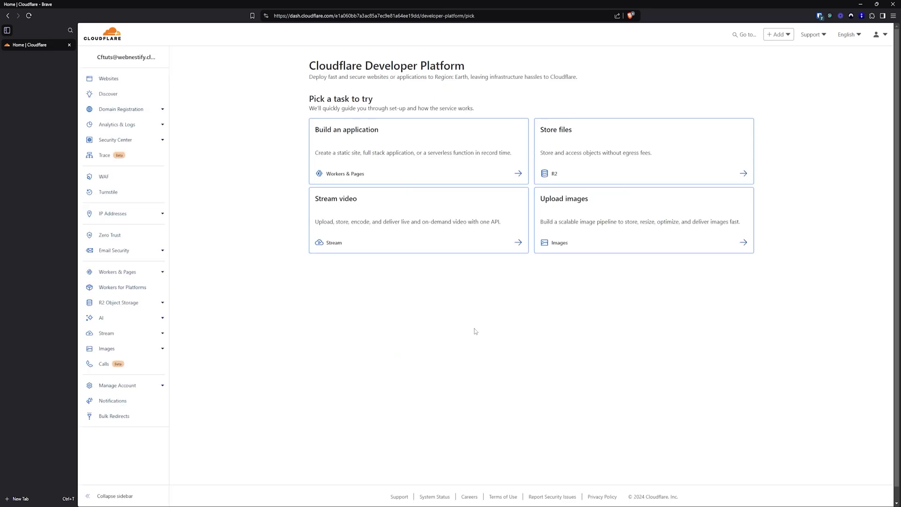
pyautogui.click(126, 391)
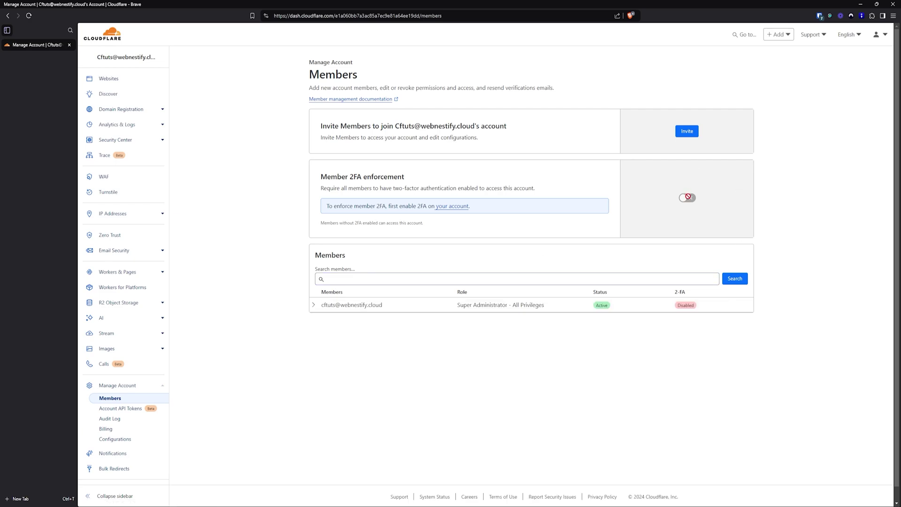
pyautogui.click(450, 211)
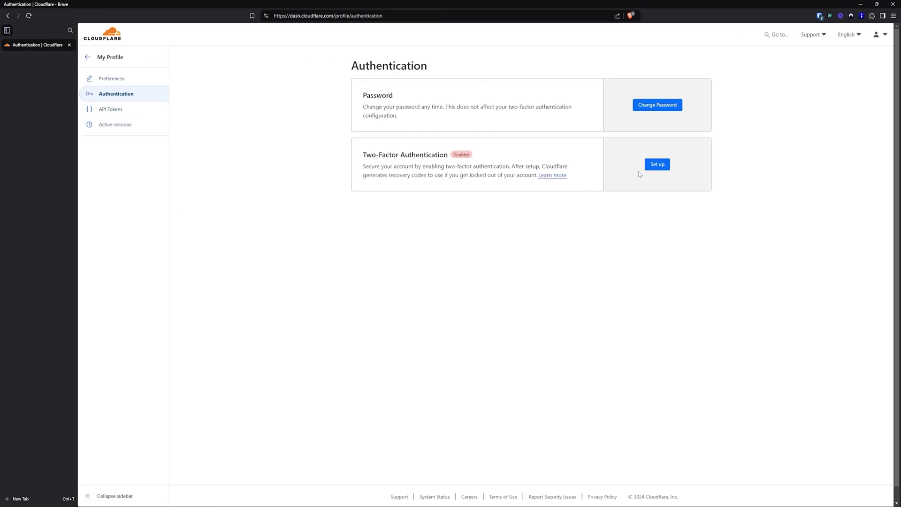
pyautogui.click(659, 168)
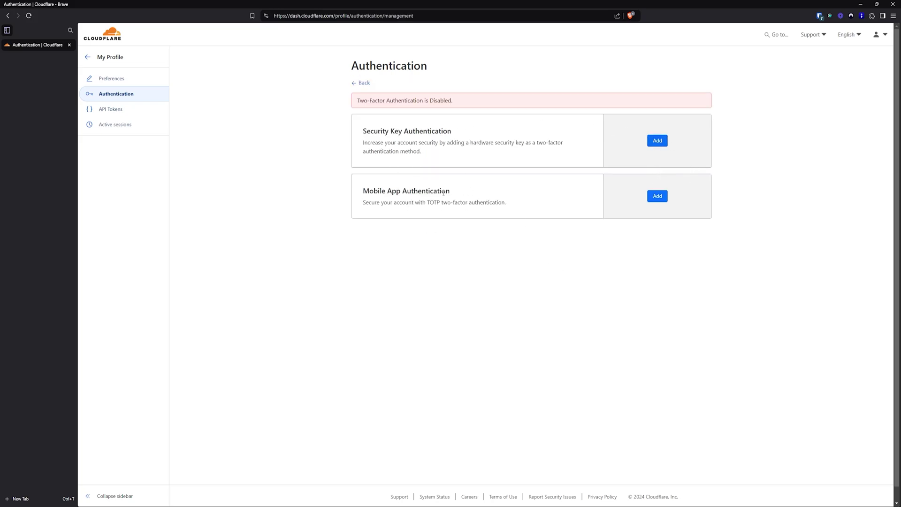
# Choose Mobile App authentication and save the QR code's TOTP key to the Bitwarden login
pyautogui.click(657, 196)
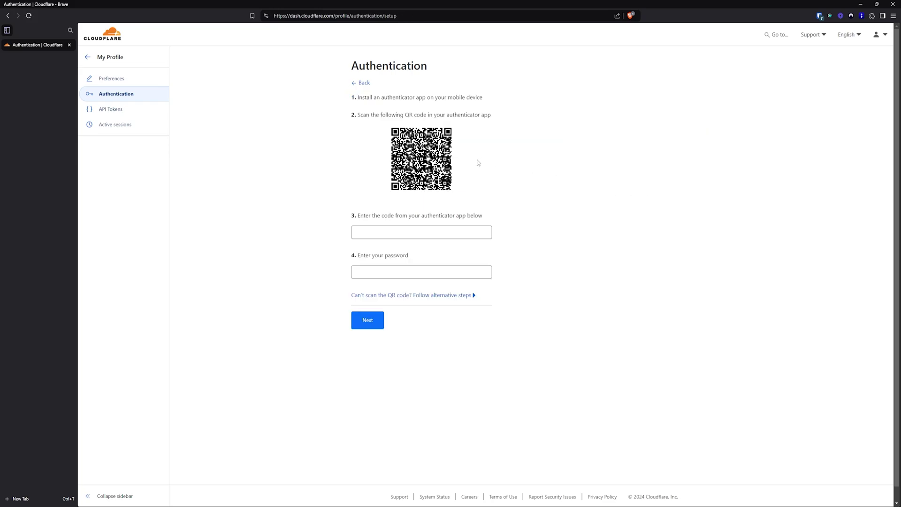
pyautogui.click(820, 17)
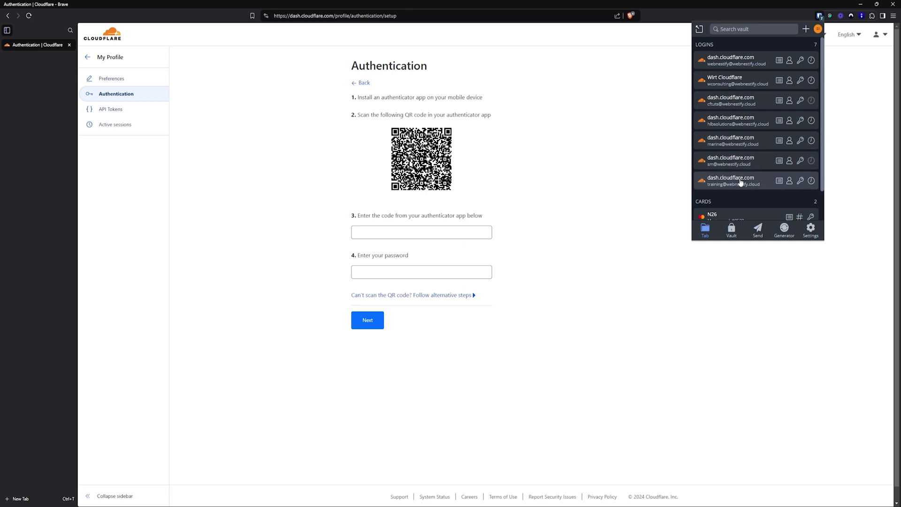
pyautogui.click(775, 102)
pyautogui.click(815, 29)
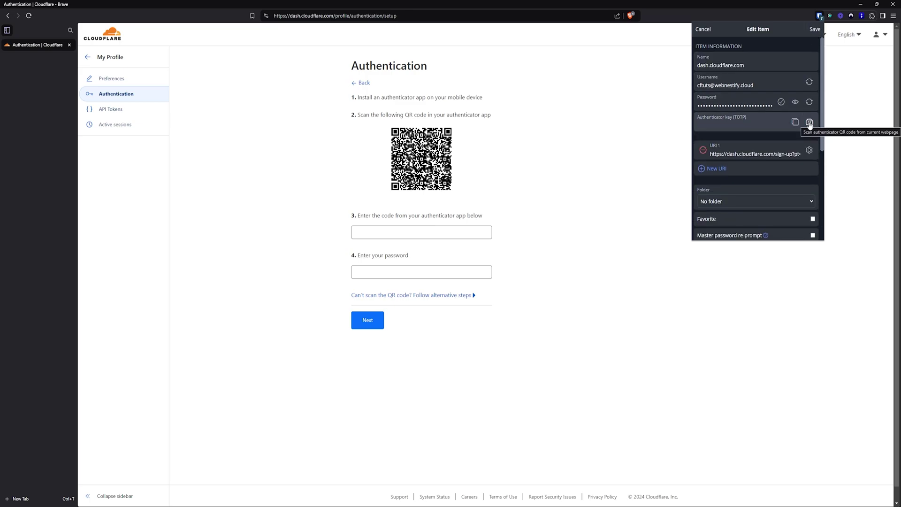
pyautogui.click(809, 122)
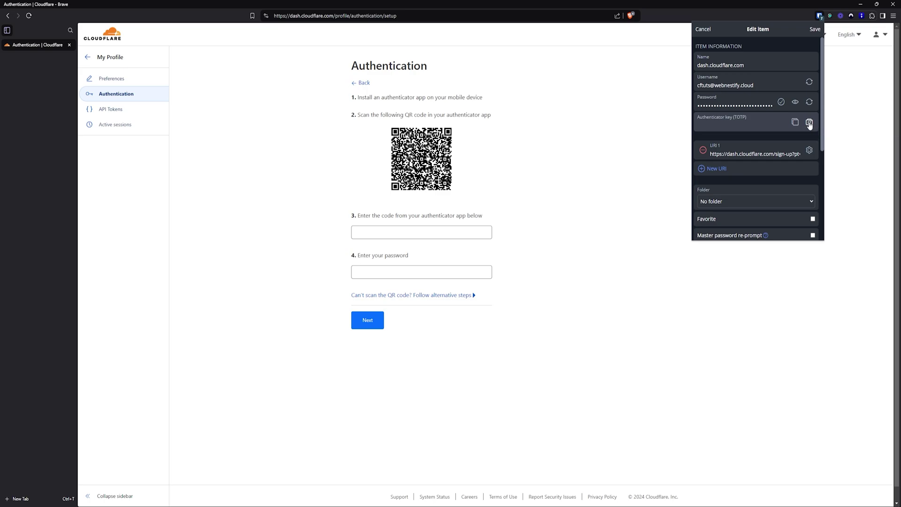
pyautogui.click(814, 30)
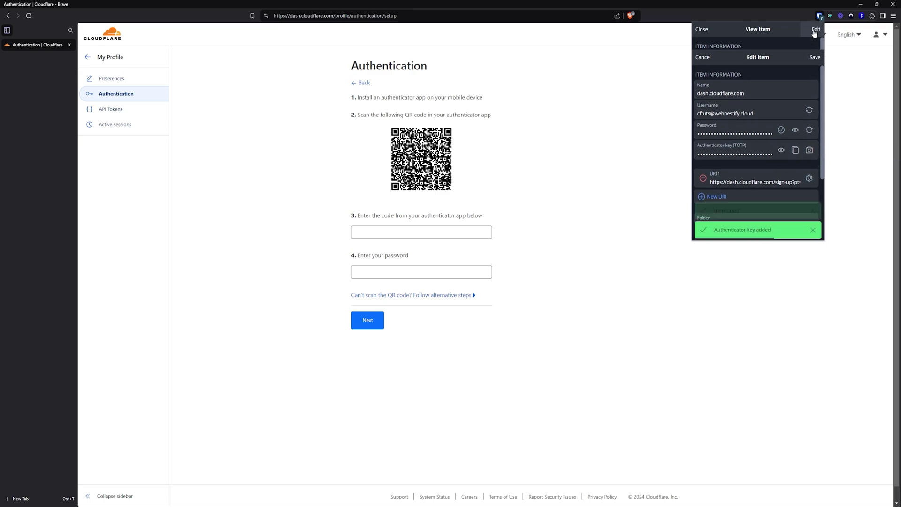
# Copy the current TOTP code from Bitwarden and paste it into the authenticator field
pyautogui.click(809, 123)
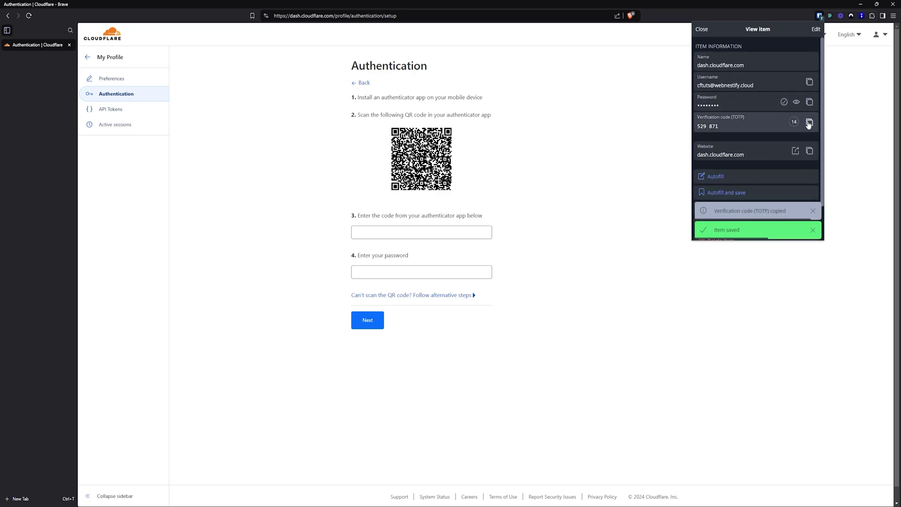
pyautogui.click(390, 272)
pyautogui.click(400, 235)
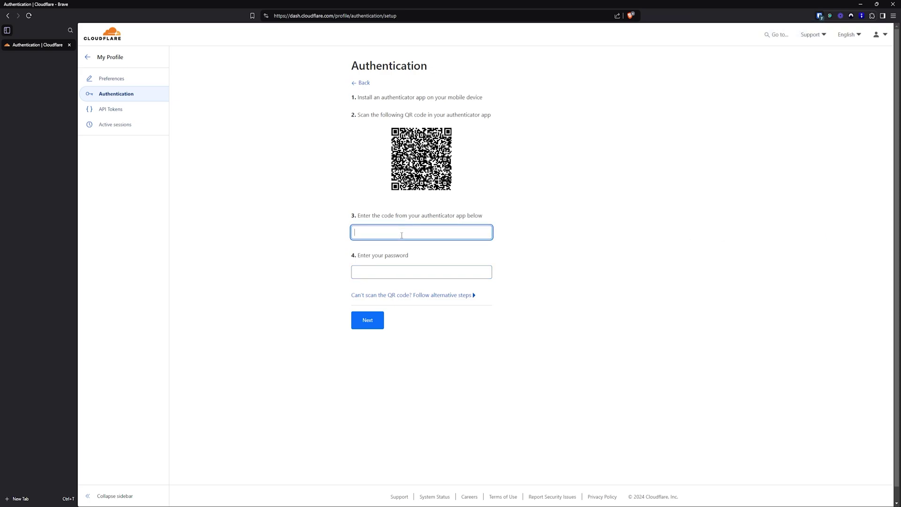
pyautogui.hotkey('ctrl', 'v')
pyautogui.click(399, 274)
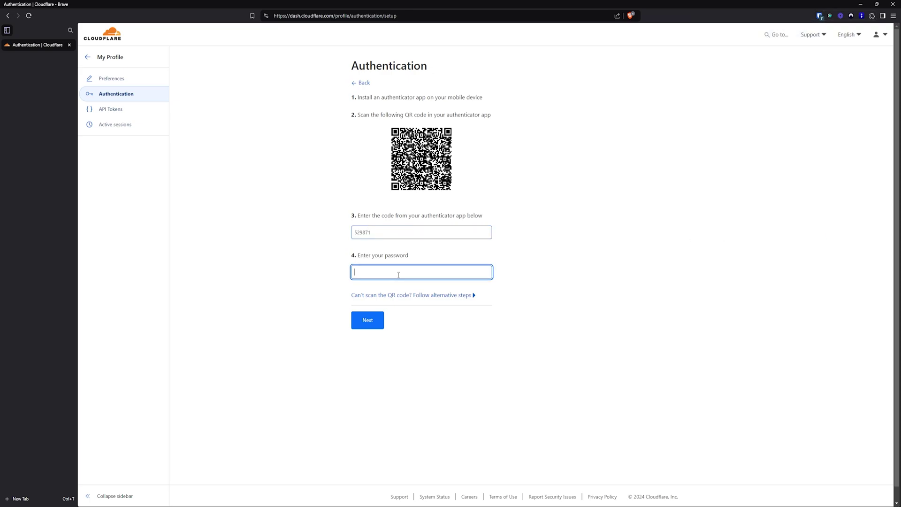
# Paste the account password from Bitwarden and submit the 2FA form
pyautogui.click(819, 17)
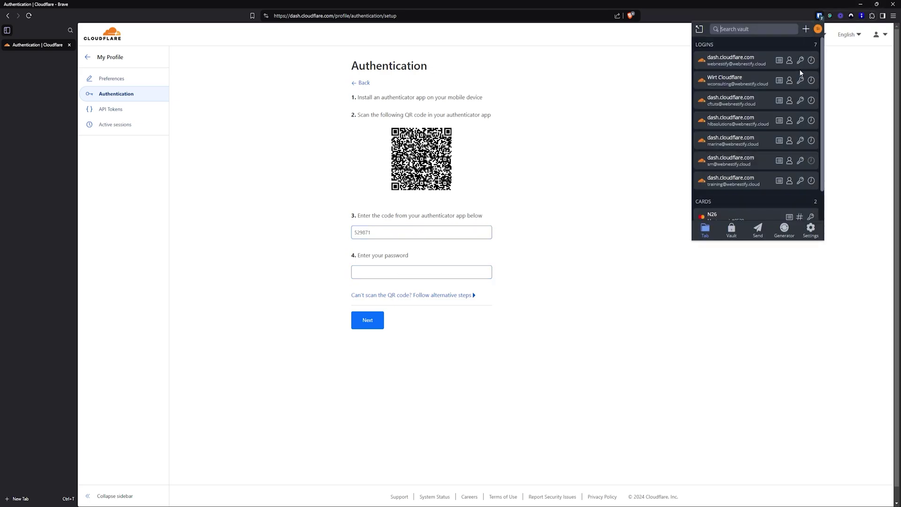
pyautogui.click(801, 100)
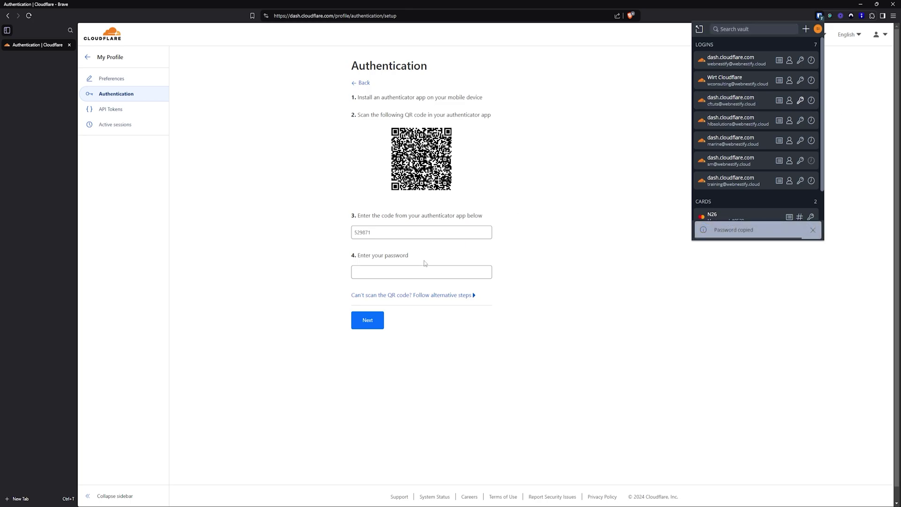
pyautogui.click(422, 273)
pyautogui.hotkey('ctrl', 'v')
pyautogui.click(369, 323)
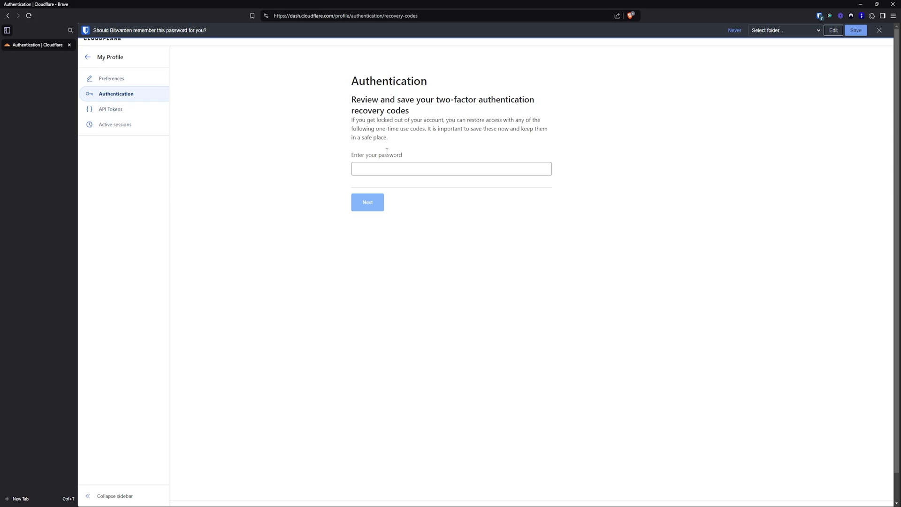
# Re-enter the account password to reveal the eight recovery codes
pyautogui.click(384, 167)
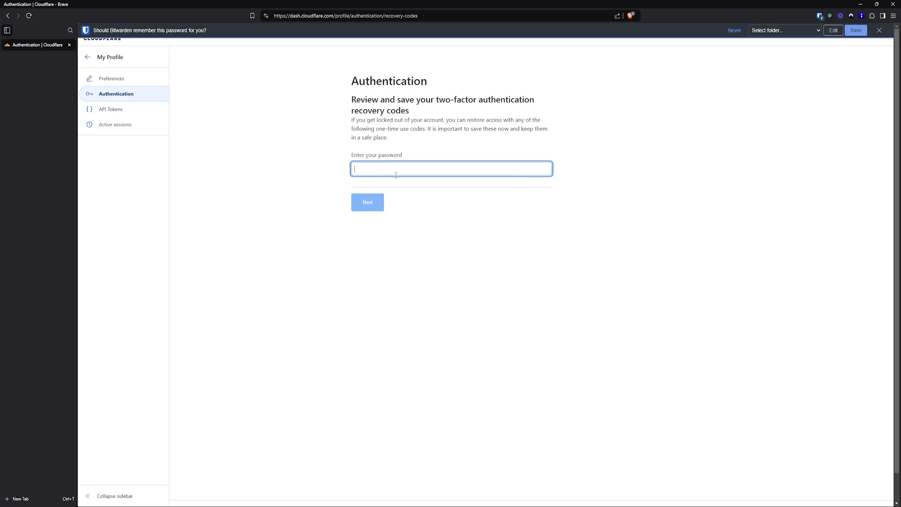
pyautogui.hotkey('ctrl', 'v')
pyautogui.click(368, 207)
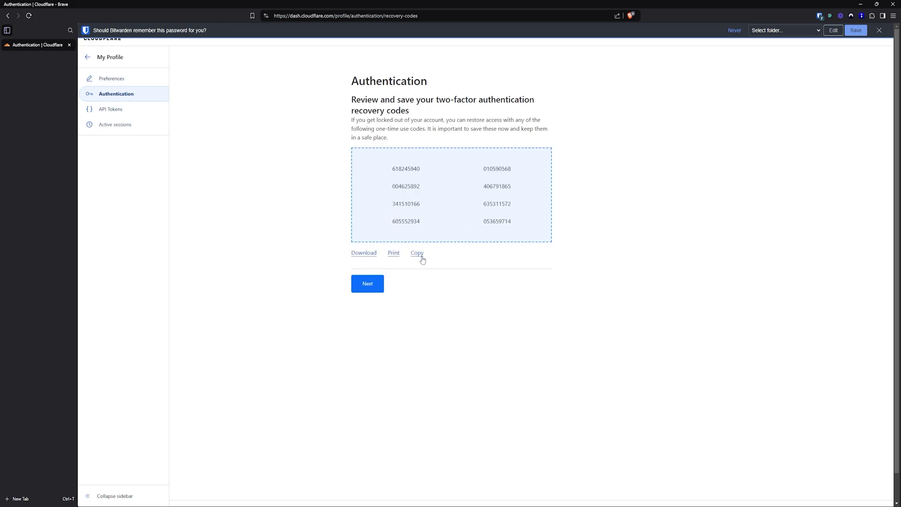
# Copy the recovery codes into the Bitwarden Cloudflare login's notes and save it
pyautogui.click(419, 254)
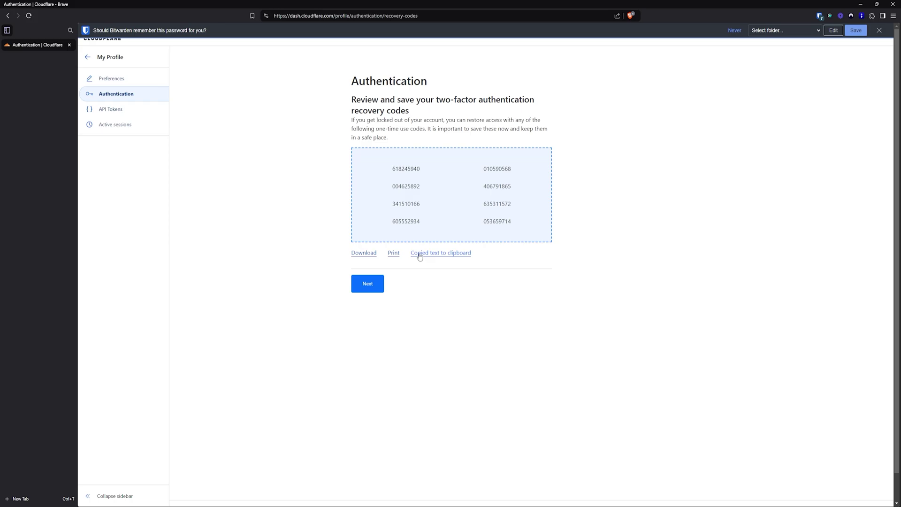
pyautogui.click(819, 15)
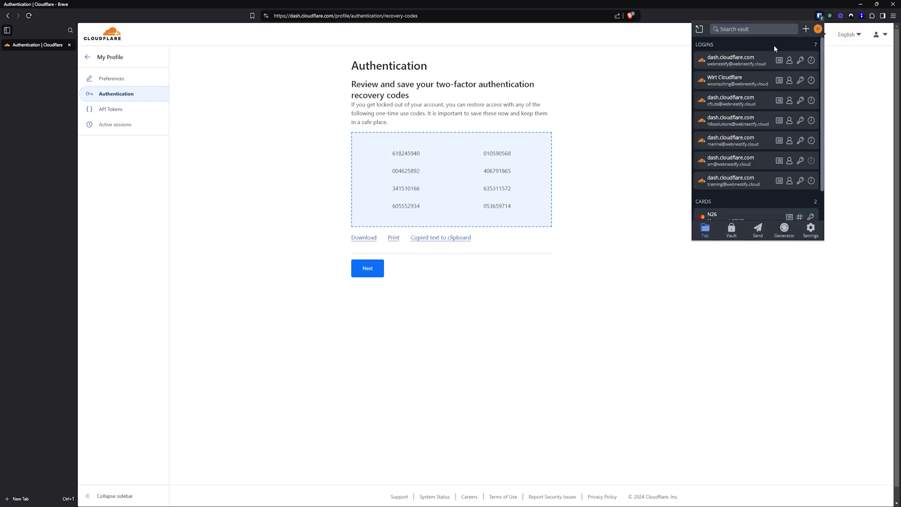
pyautogui.click(779, 101)
pyautogui.click(814, 29)
pyautogui.scroll(-5, 757, 140)
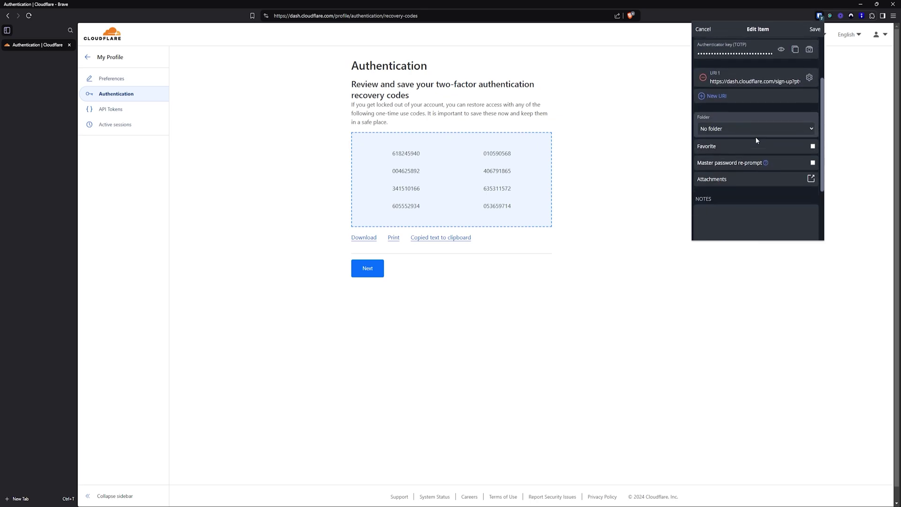
pyautogui.scroll(-2, 756, 140)
pyautogui.click(721, 187)
pyautogui.hotkey('ctrl', 'v')
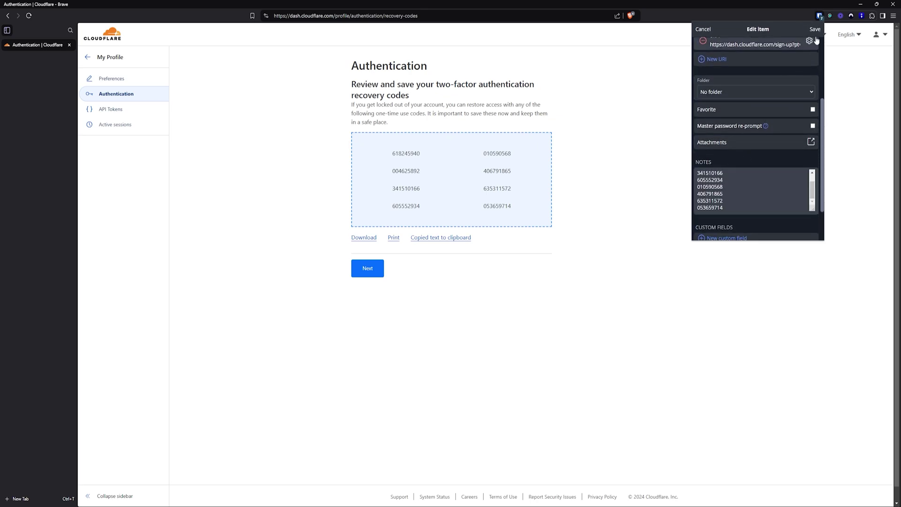
pyautogui.click(815, 29)
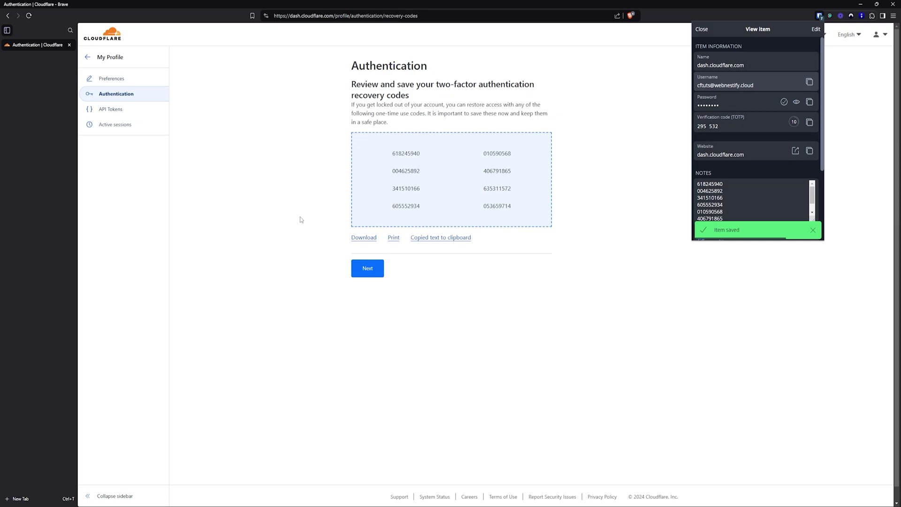
# Download the recovery codes as a .txt file
pyautogui.click(340, 237)
pyautogui.click(364, 237)
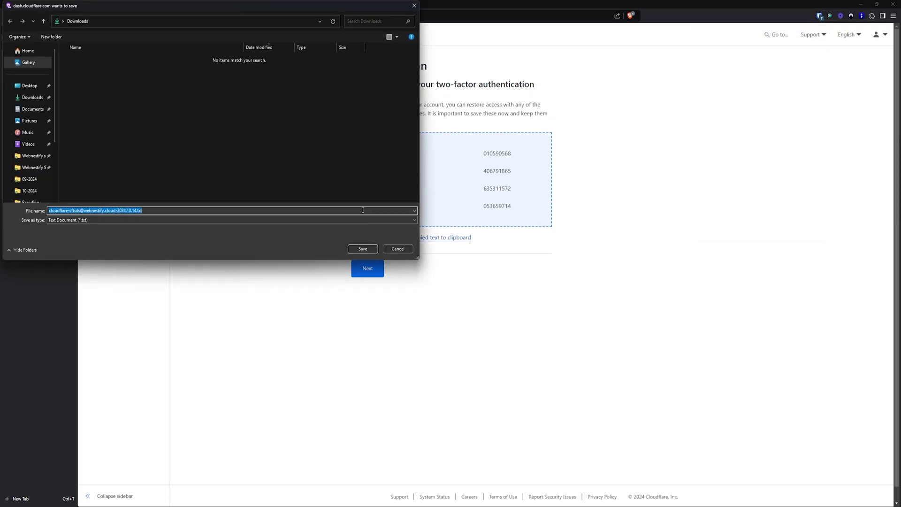
pyautogui.click(363, 248)
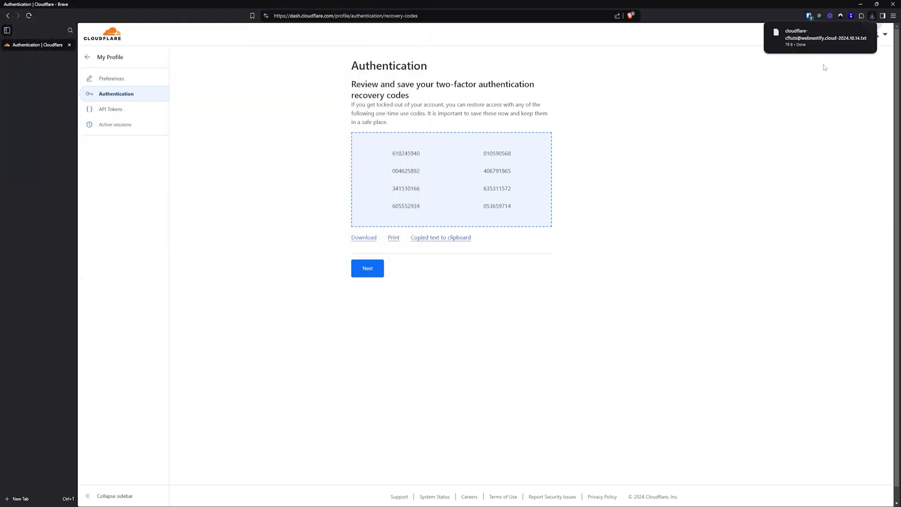
# Attach the downloaded recovery-codes .txt file to the Bitwarden Cloudflare login
pyautogui.click(808, 17)
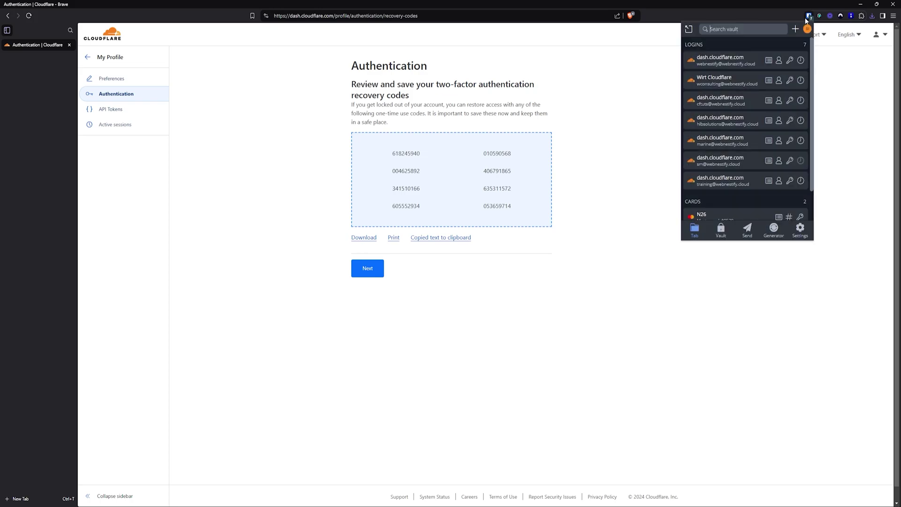
pyautogui.click(769, 100)
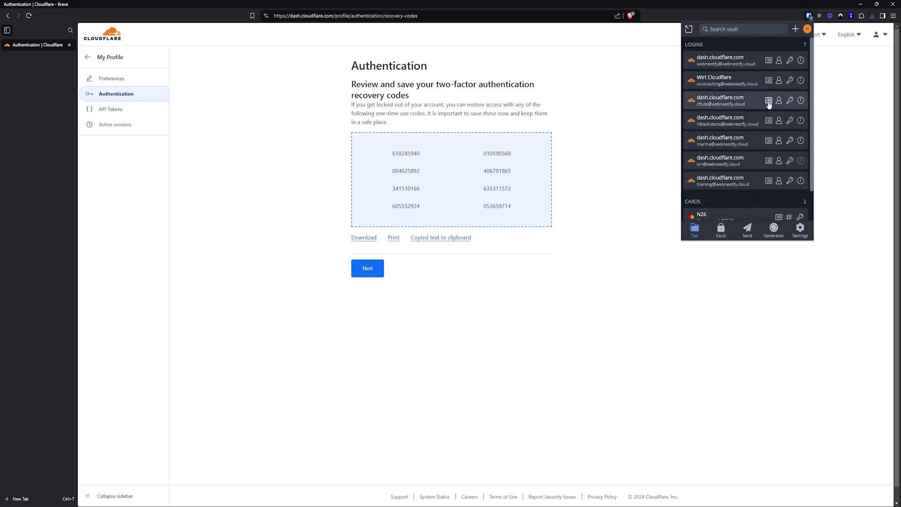
pyautogui.click(805, 29)
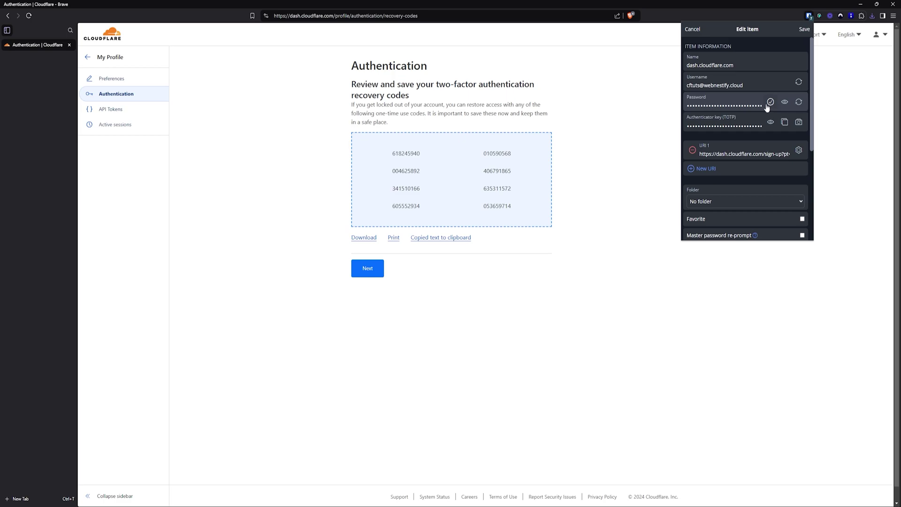
pyautogui.scroll(-3, 750, 152)
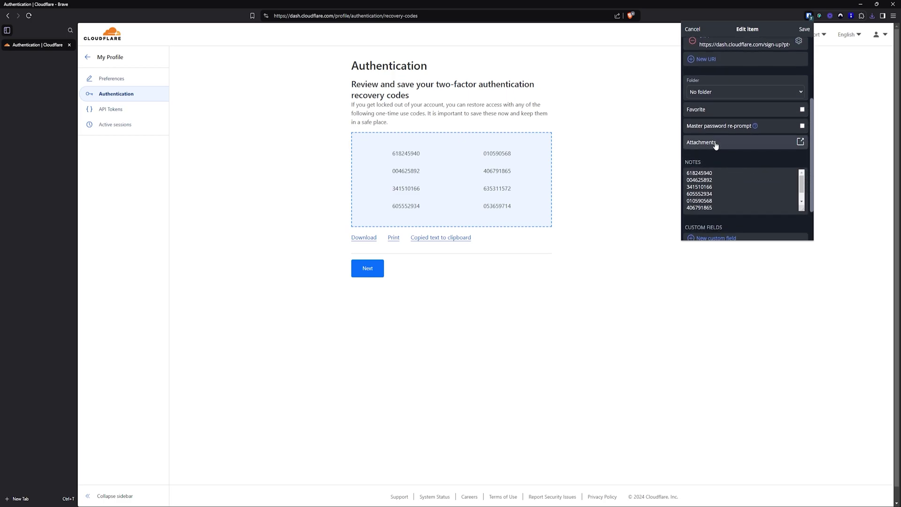
pyautogui.click(715, 144)
pyautogui.click(791, 86)
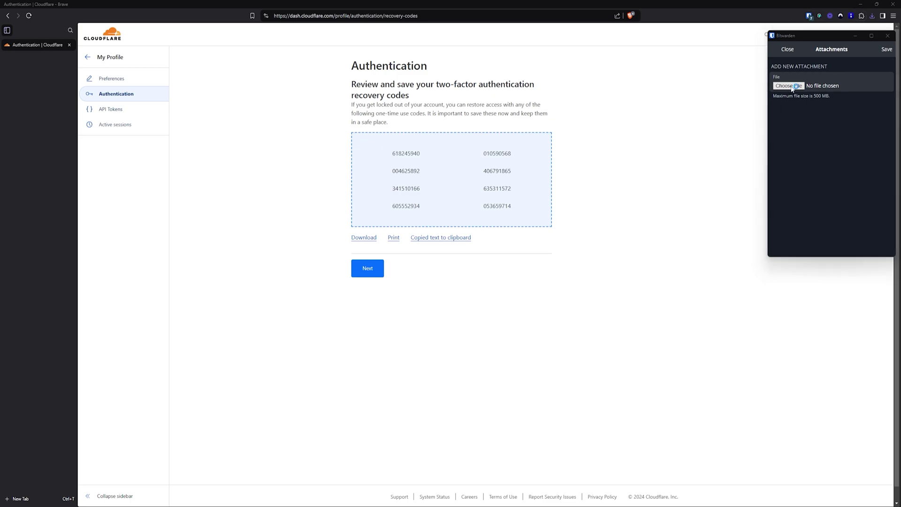
pyautogui.click(645, 99)
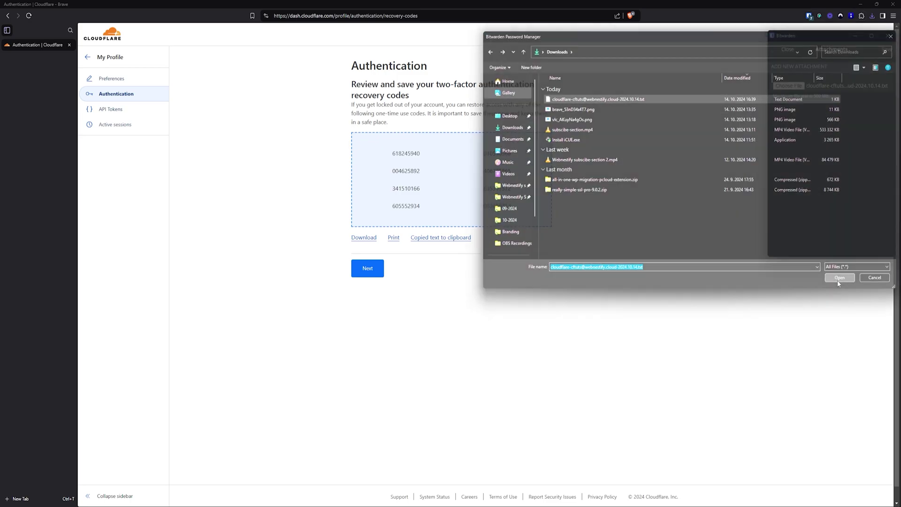
pyautogui.click(837, 280)
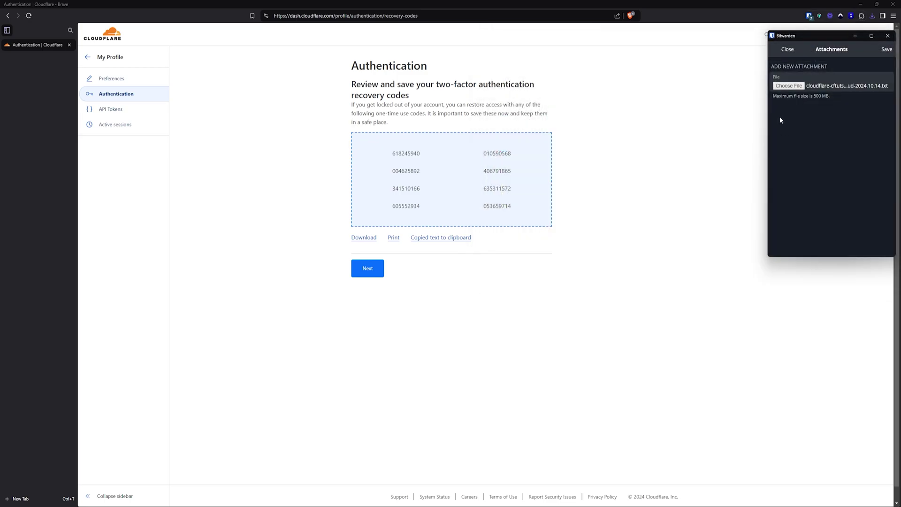
pyautogui.click(885, 50)
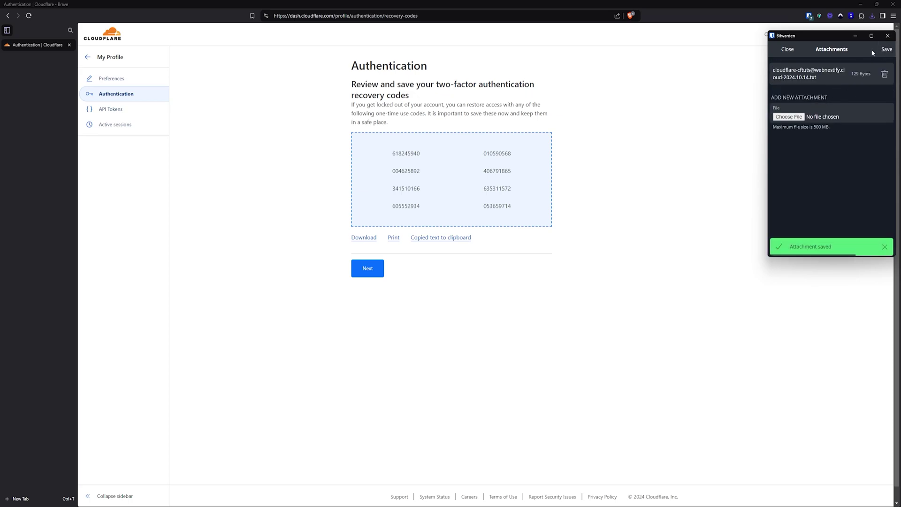
pyautogui.click(790, 50)
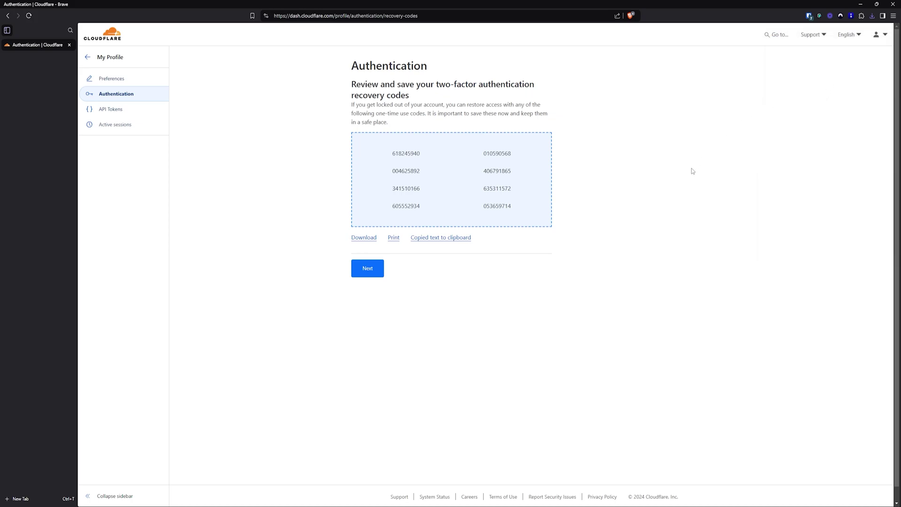
# Finish recovery code setup and go to managing the two-factor authentication methods
pyautogui.click(375, 274)
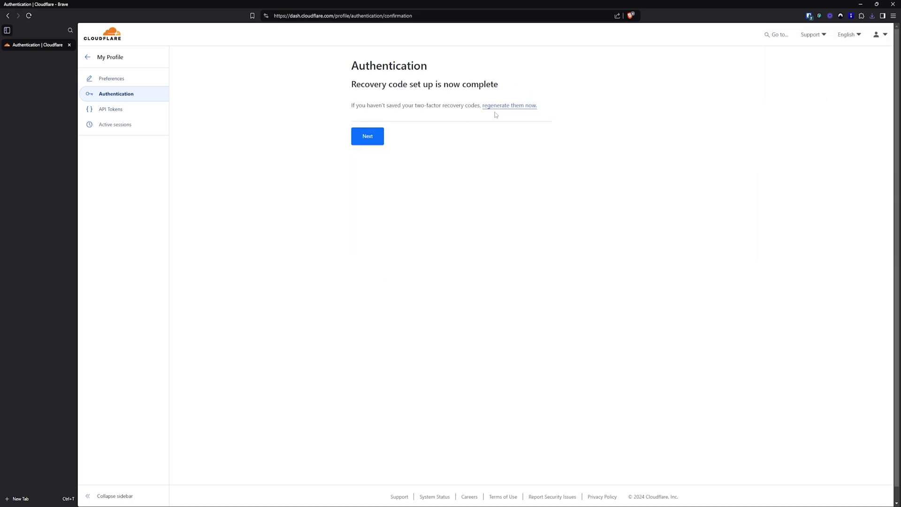
pyautogui.click(369, 139)
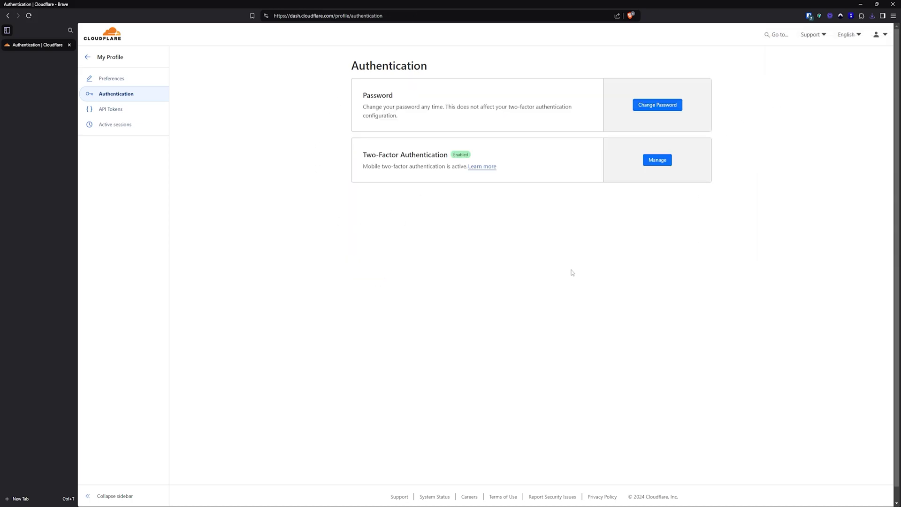
pyautogui.click(657, 160)
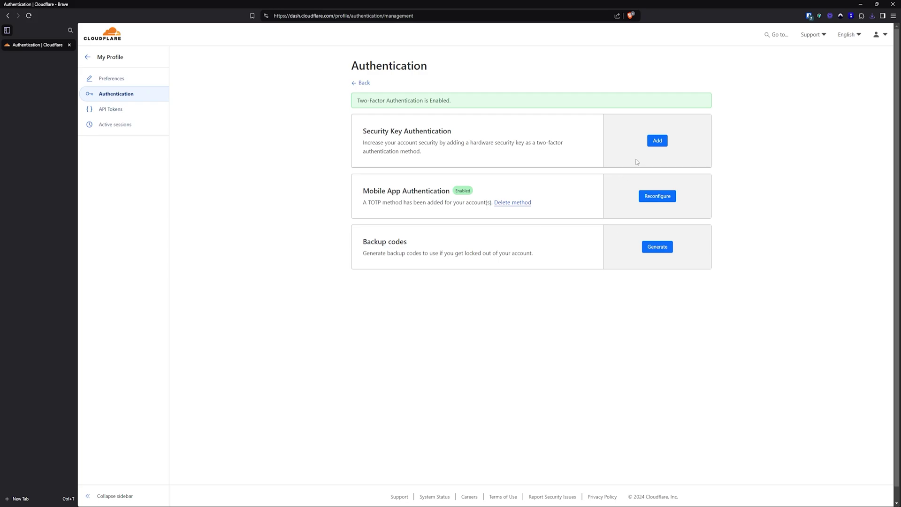
# Start adding a security key and submit a Cloudflare password copied from Bitwarden
pyautogui.click(657, 141)
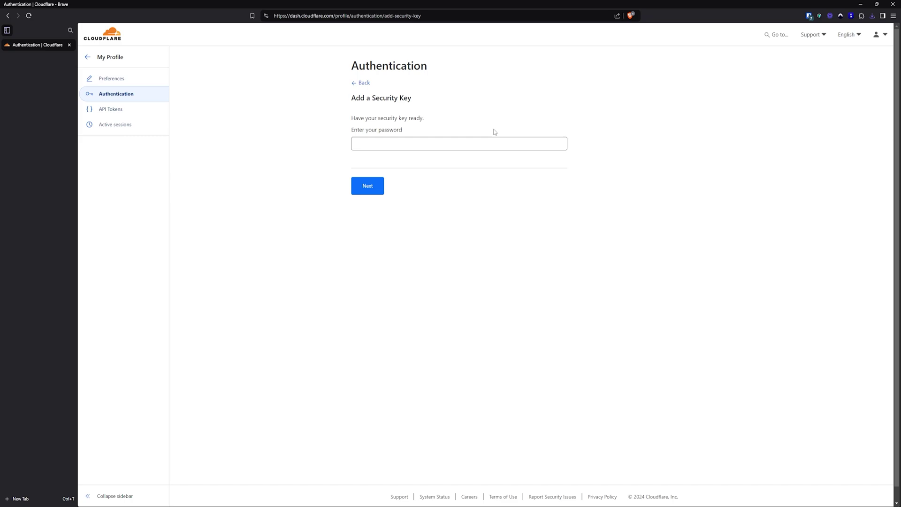
pyautogui.click(402, 144)
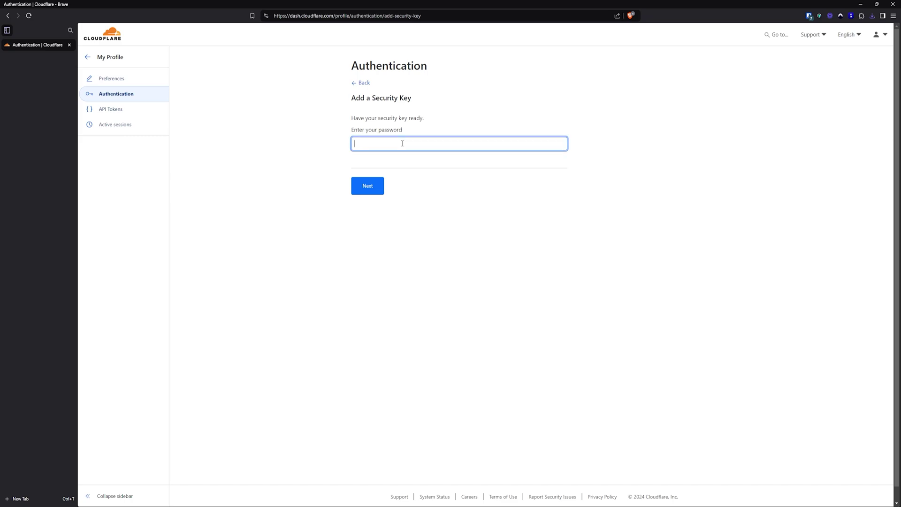
pyautogui.click(809, 16)
pyautogui.click(789, 81)
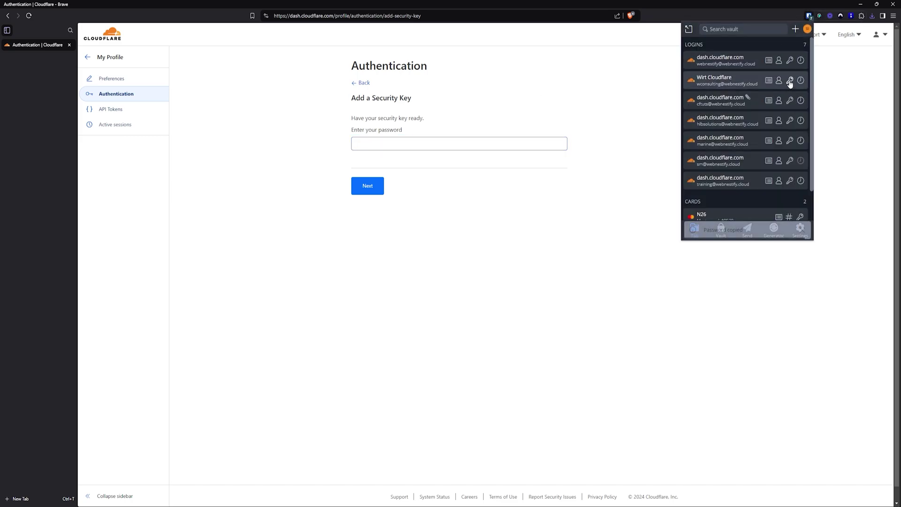
pyautogui.click(446, 143)
pyautogui.hotkey('ctrl', 'v')
pyautogui.click(367, 187)
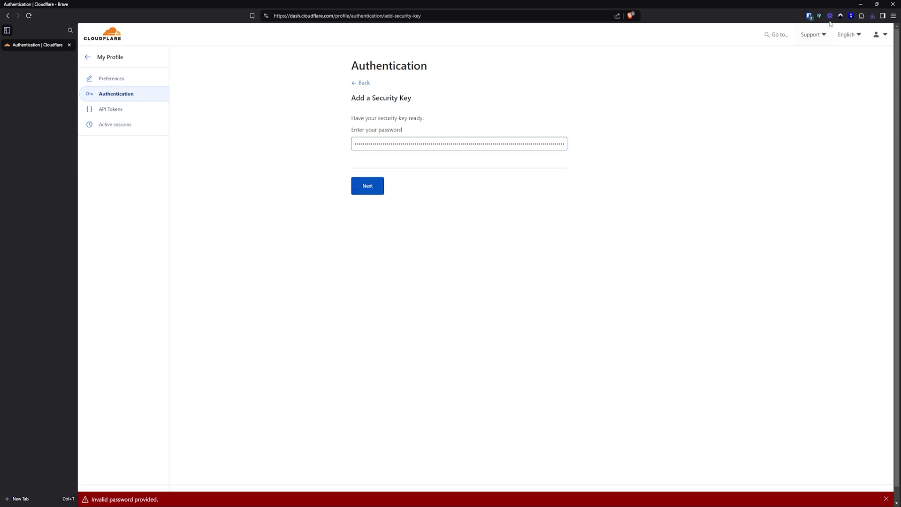
# Replace it with the correct account password from Bitwarden and submit
pyautogui.click(809, 18)
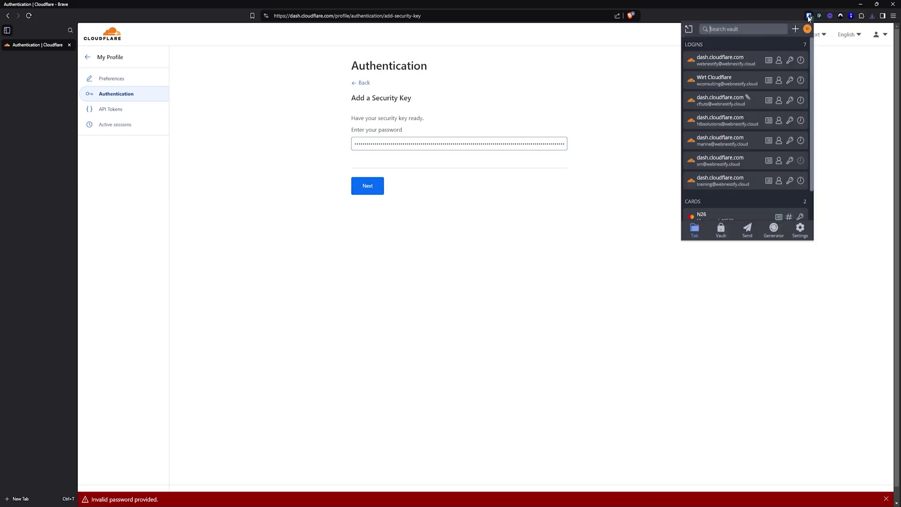
pyautogui.click(790, 99)
pyautogui.click(474, 144)
pyautogui.hotkey('ctrl', 'a')
pyautogui.hotkey('ctrl', 'v')
pyautogui.press('Return')
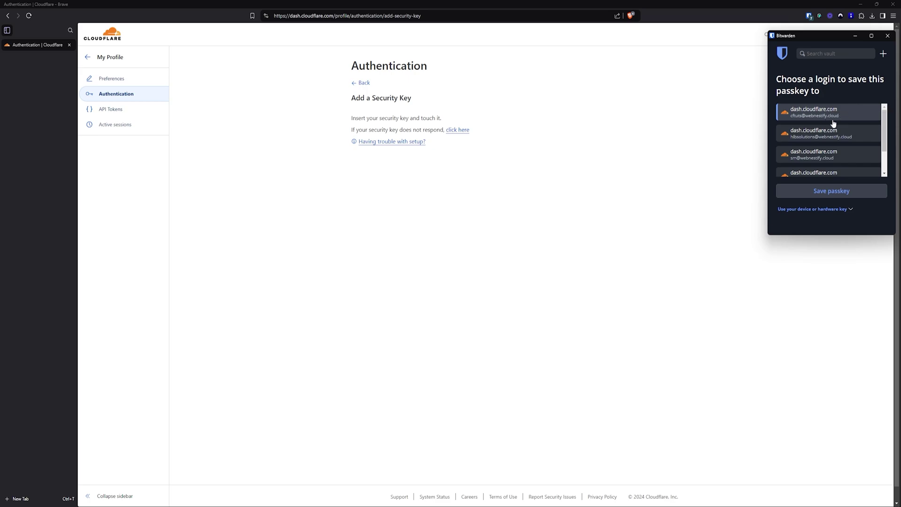
# Save the passkey to the Cloudflare login in Bitwarden and name the key 'Bitwarden'
pyautogui.click(828, 192)
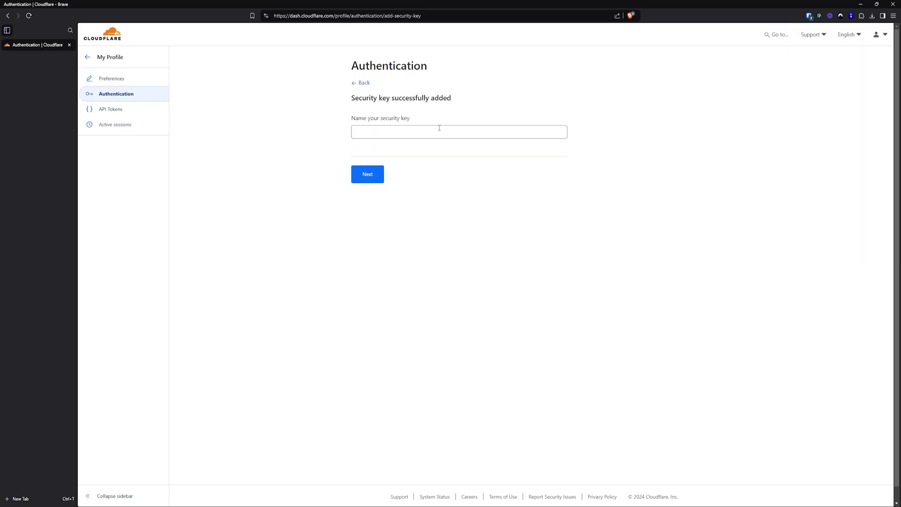
pyautogui.click(439, 128)
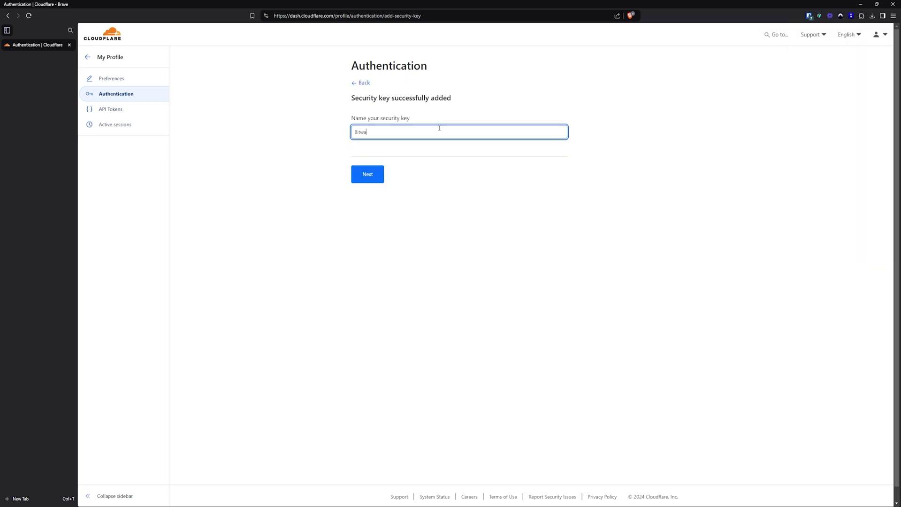
pyautogui.click(368, 175)
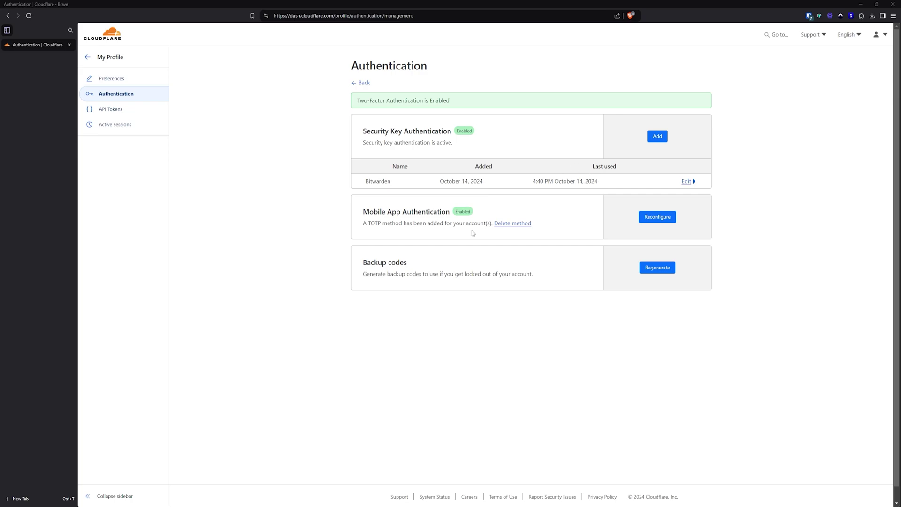
pyautogui.click(657, 137)
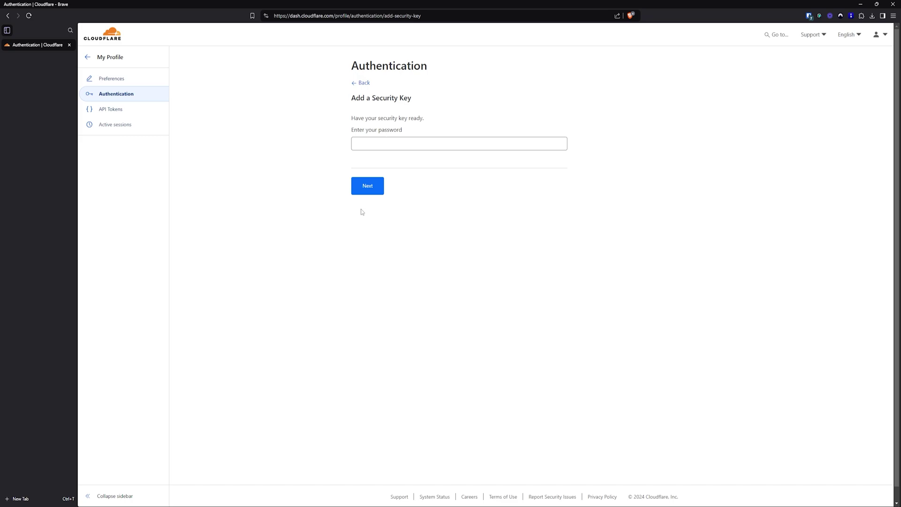
pyautogui.click(364, 86)
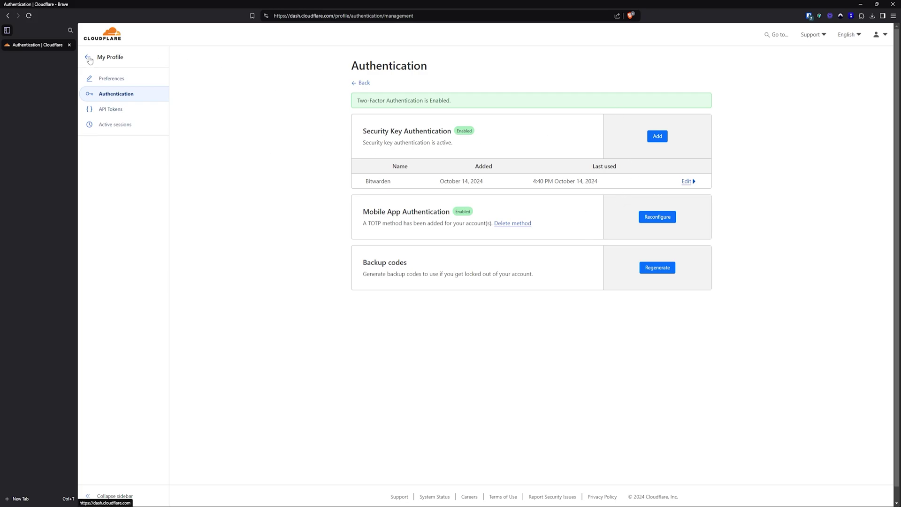
# Set the Appearance preference on the profile's Preferences page to Dark
pyautogui.click(118, 80)
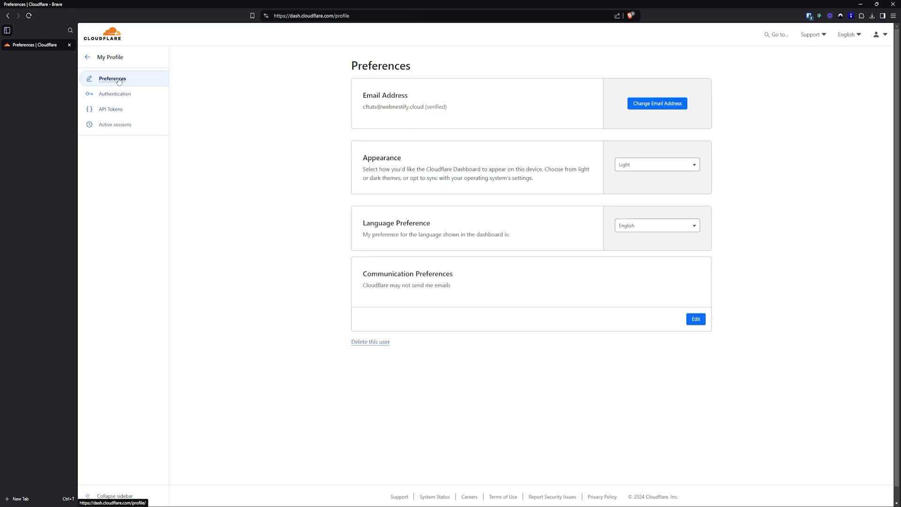
pyautogui.click(642, 167)
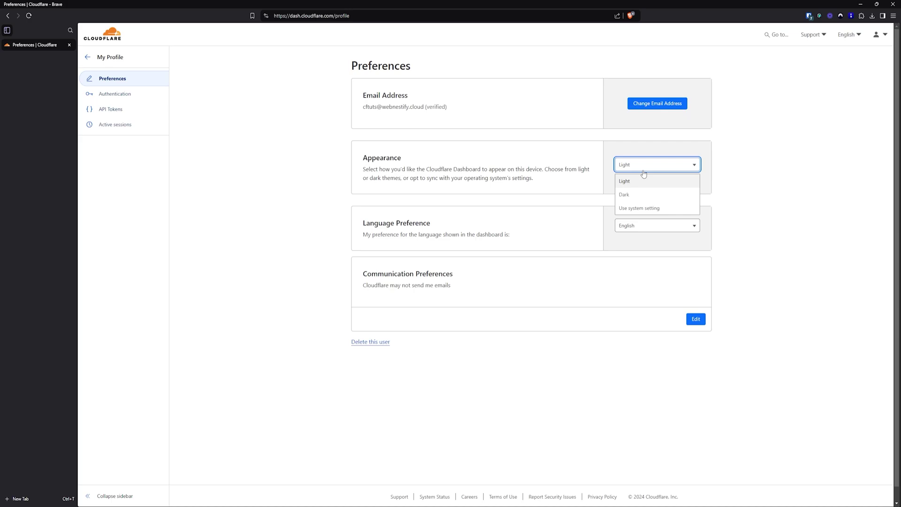
pyautogui.click(661, 199)
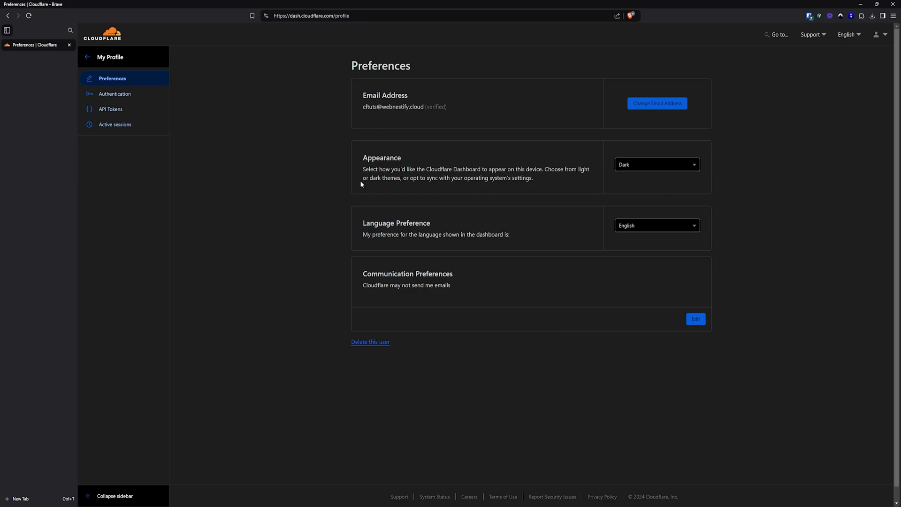
# On the account's Members page, turn on Member 2FA enforcement and confirm it
pyautogui.click(87, 58)
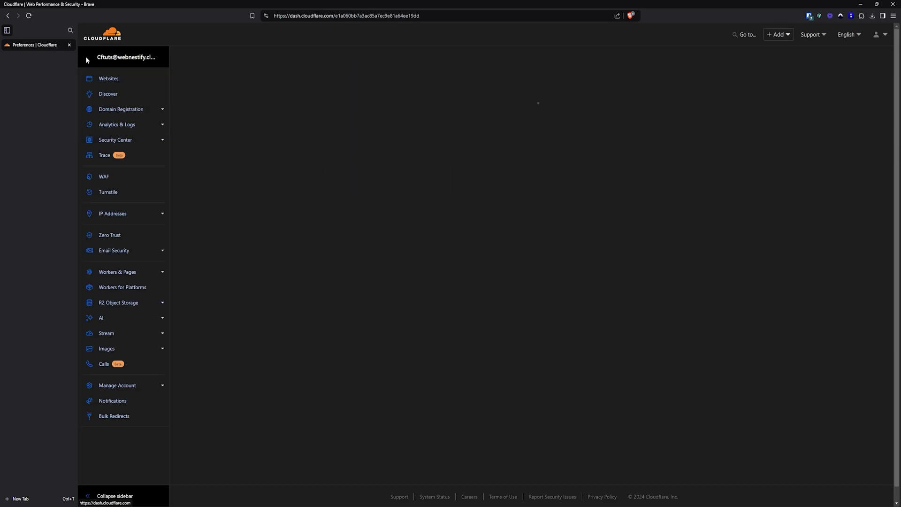
pyautogui.click(120, 385)
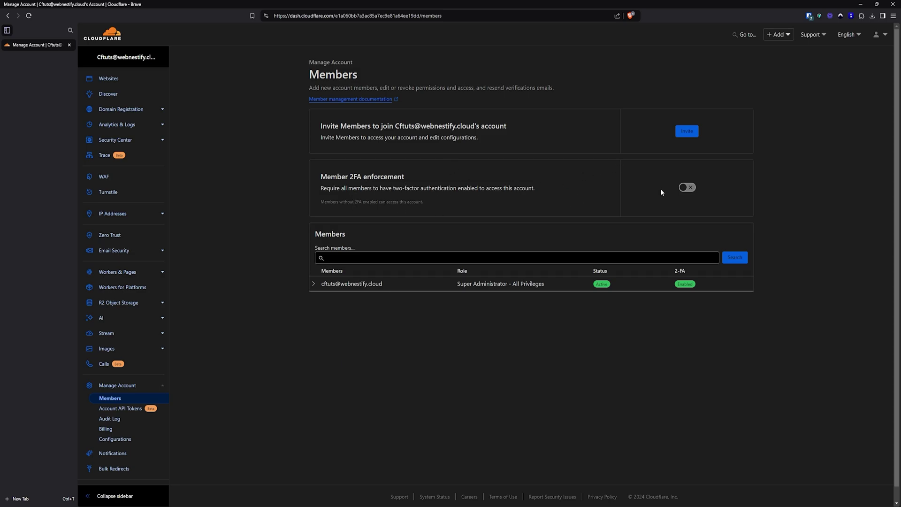
pyautogui.click(687, 187)
pyautogui.click(575, 292)
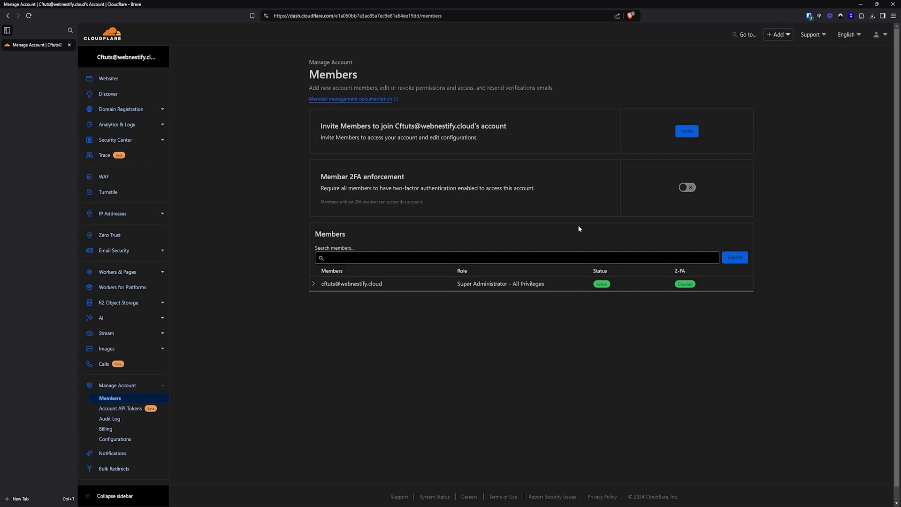
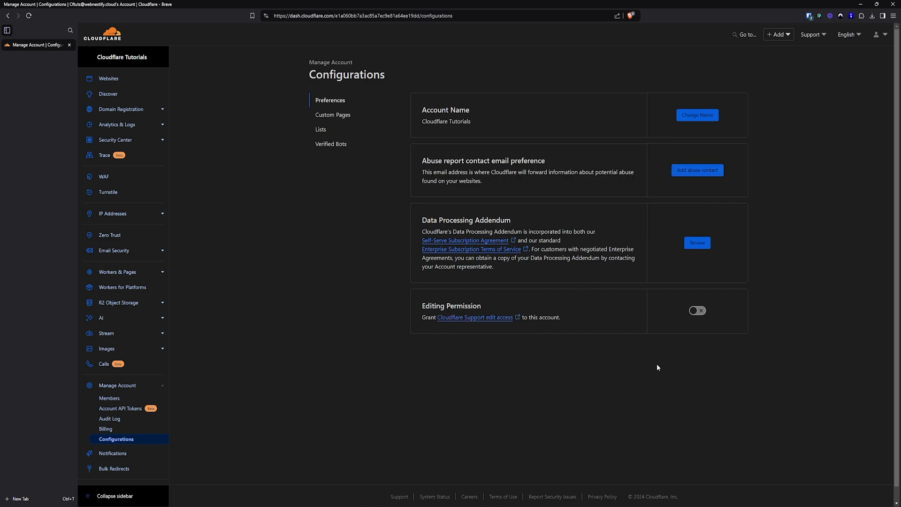
pyautogui.click(697, 310)
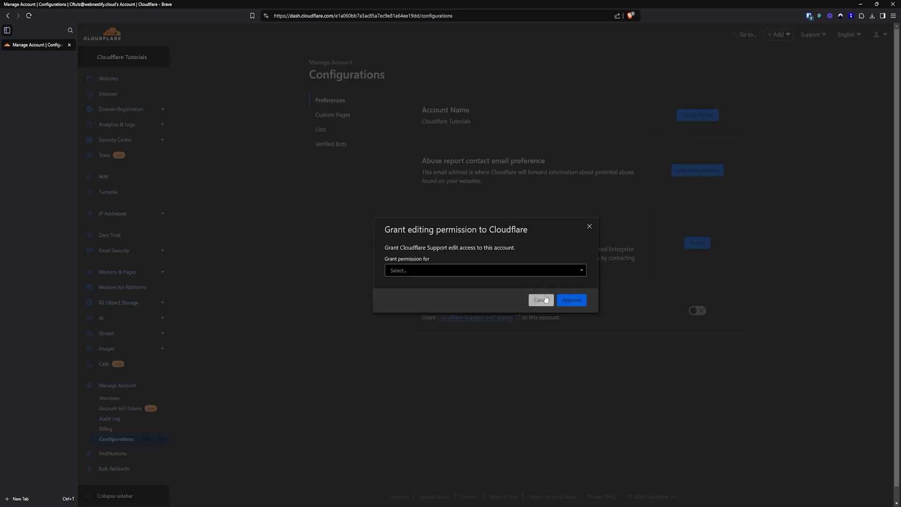
pyautogui.click(536, 271)
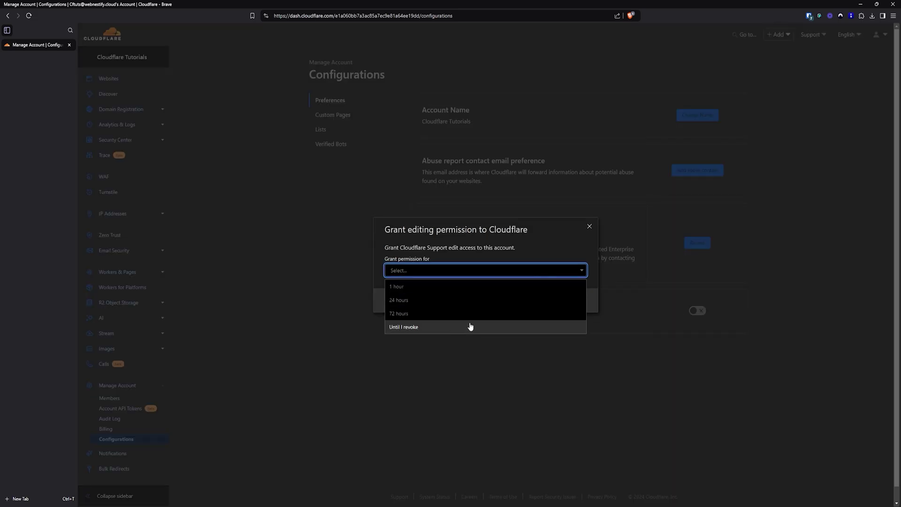
pyautogui.click(475, 270)
pyautogui.click(450, 272)
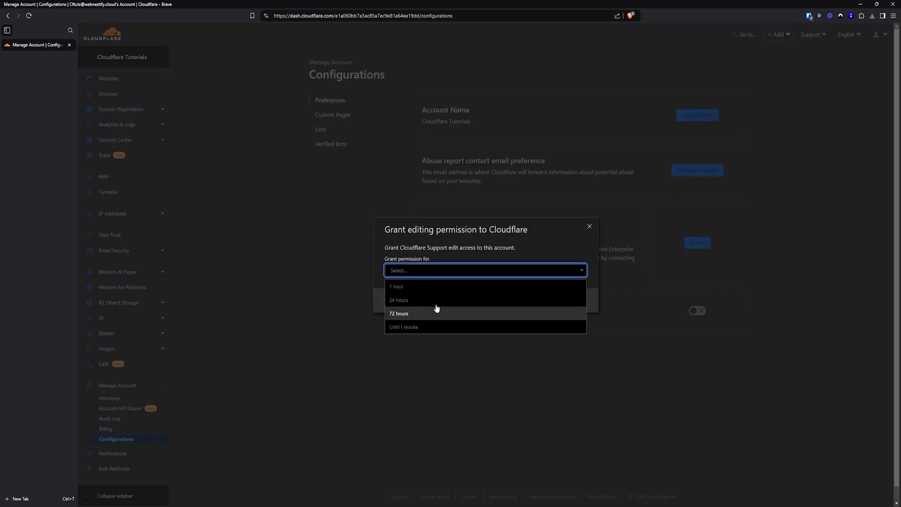
pyautogui.click(479, 256)
pyautogui.click(540, 299)
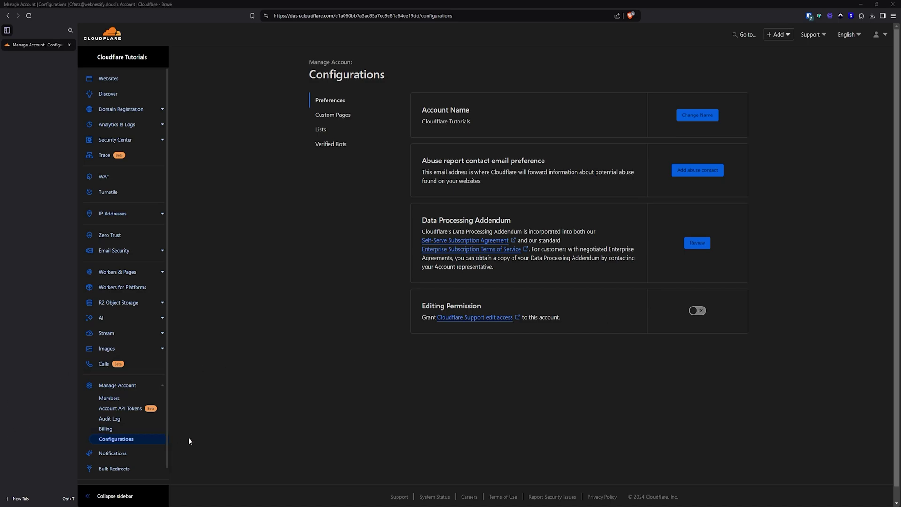
# Go to Billing and follow the billable usage notification link to the Notifications page
pyautogui.click(111, 432)
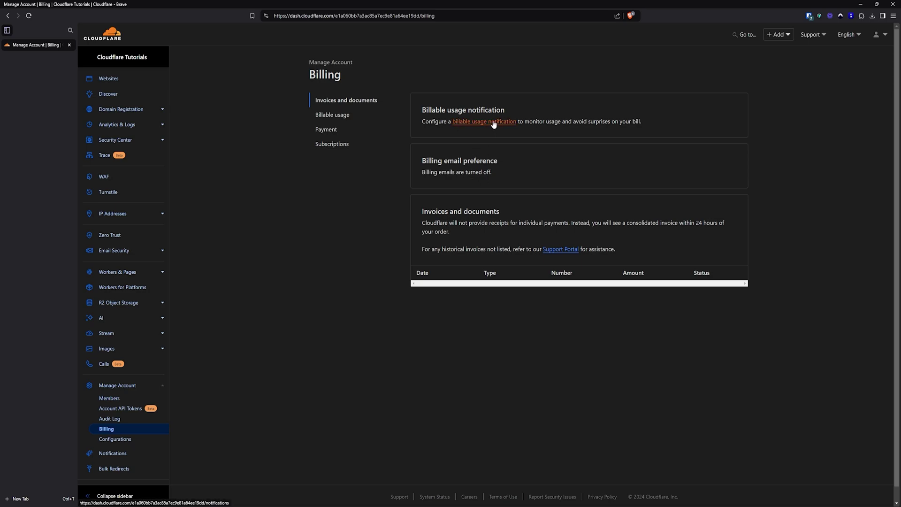
pyautogui.click(479, 122)
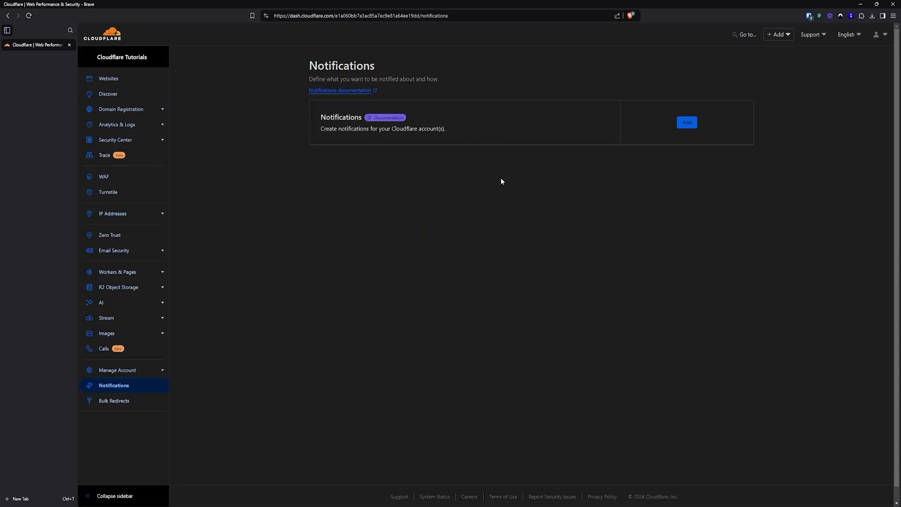
# Start a new notification of the Usage Based Billing alert type
pyautogui.click(688, 123)
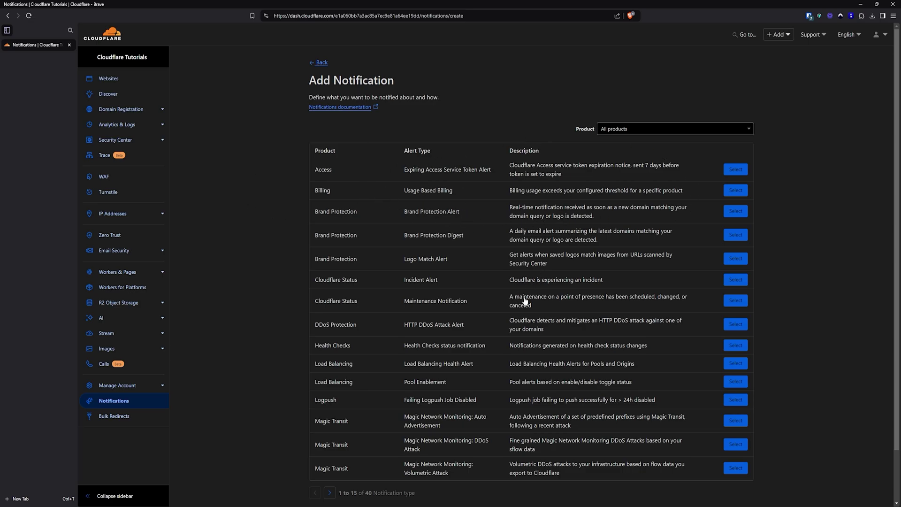
pyautogui.scroll(-2, 666, 277)
pyautogui.scroll(2, 495, 312)
pyautogui.scroll(-2, 558, 282)
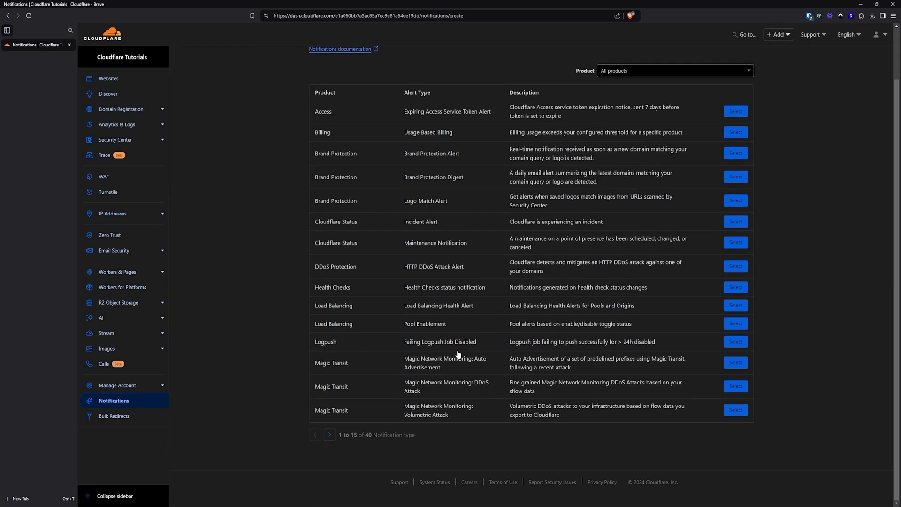
pyautogui.click(735, 133)
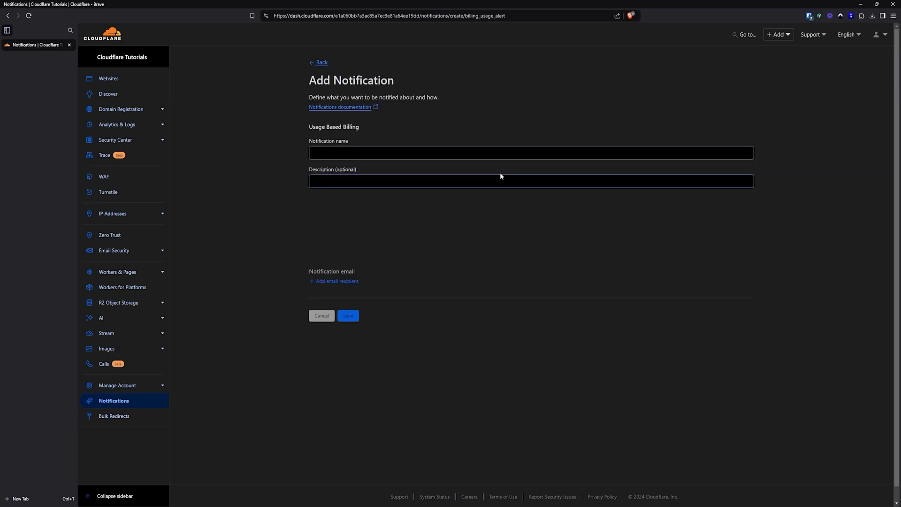
# Name the notification 'Billing Notify', try picking a product, and add an email recipient entry
pyautogui.click(424, 153)
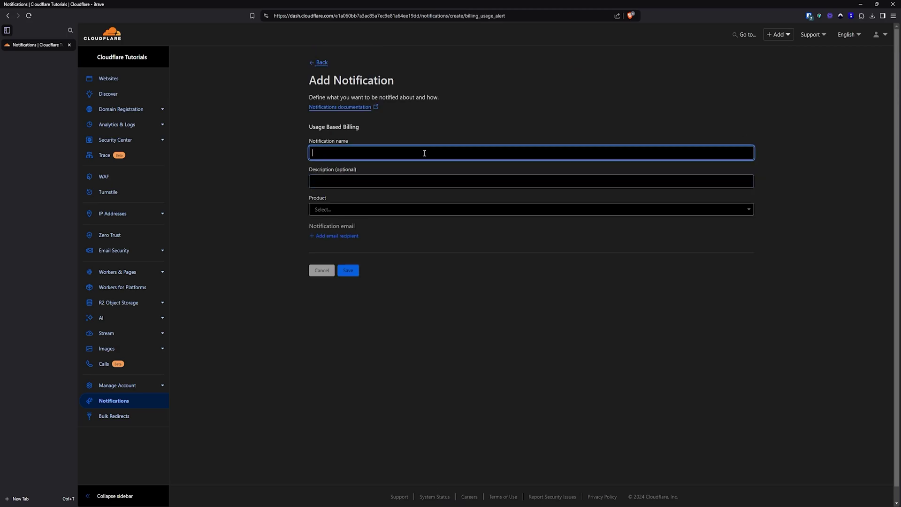
pyautogui.write('Billing Notify')
pyautogui.click(370, 210)
pyautogui.click(429, 246)
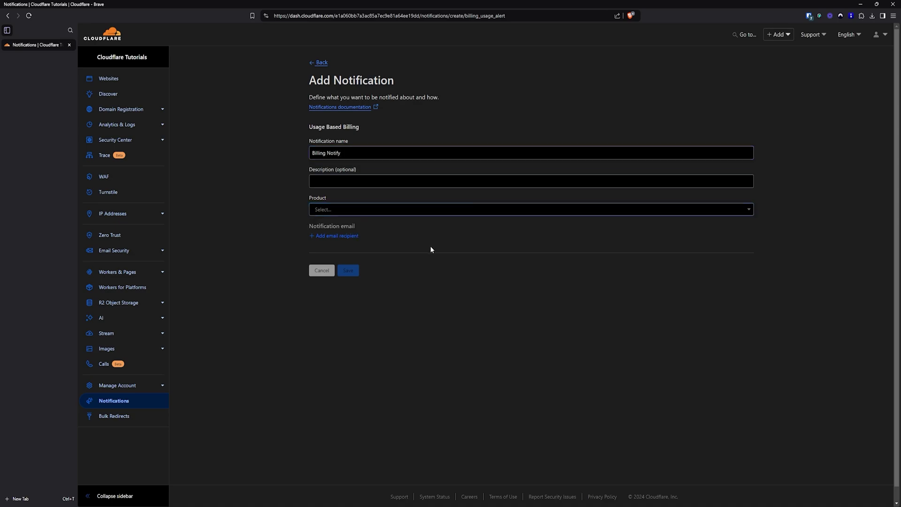
pyautogui.click(342, 210)
pyautogui.click(345, 238)
pyautogui.click(344, 238)
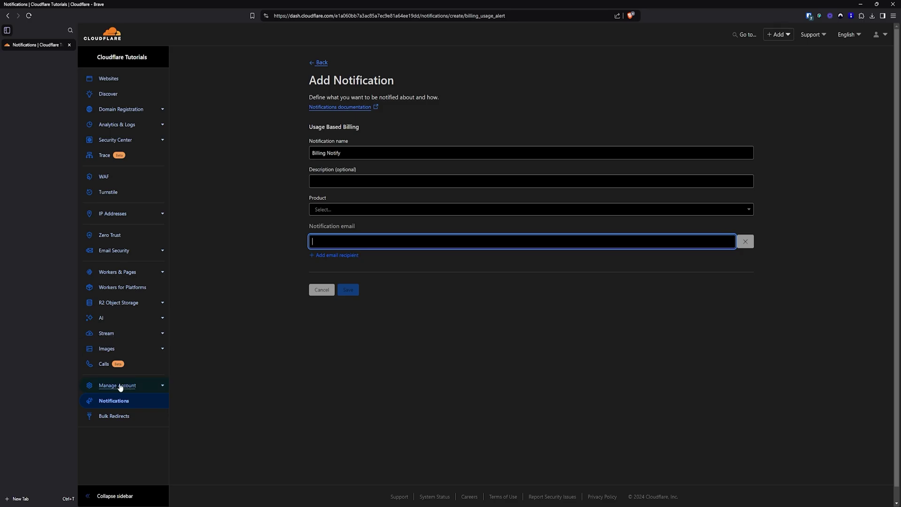
# Review Billing's Billable usage and Payment tabs, then view the account Audit Log
pyautogui.click(141, 392)
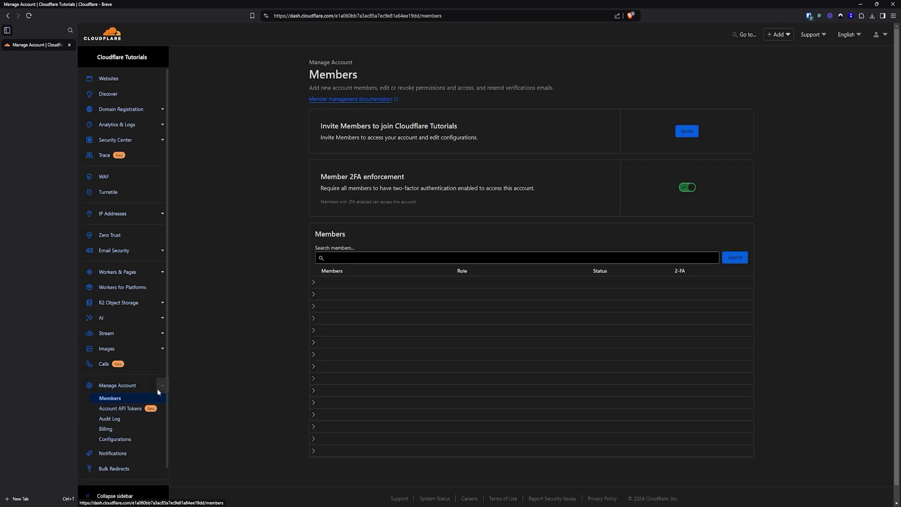
pyautogui.click(113, 430)
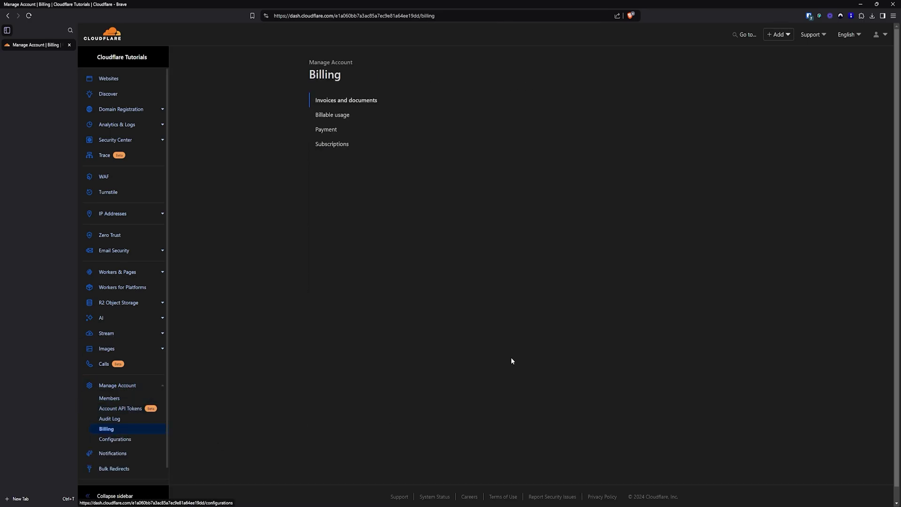
pyautogui.click(341, 115)
pyautogui.click(329, 130)
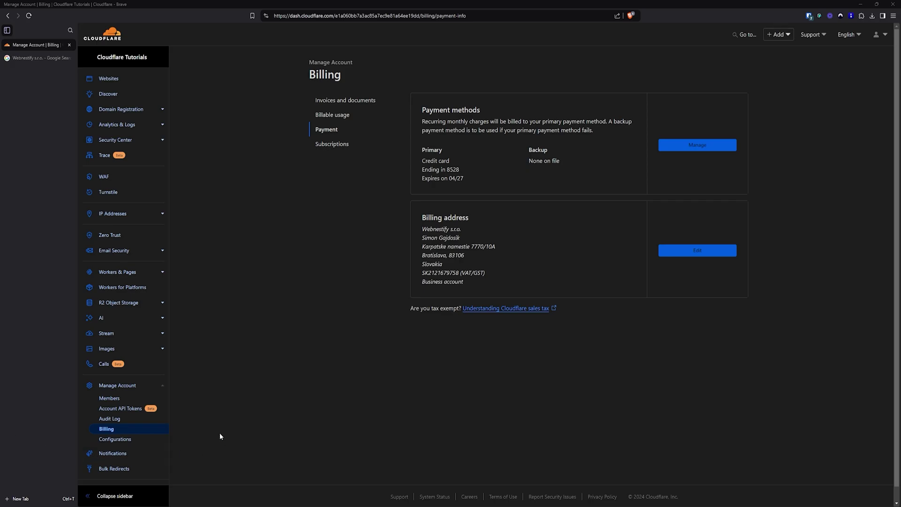
pyautogui.click(111, 419)
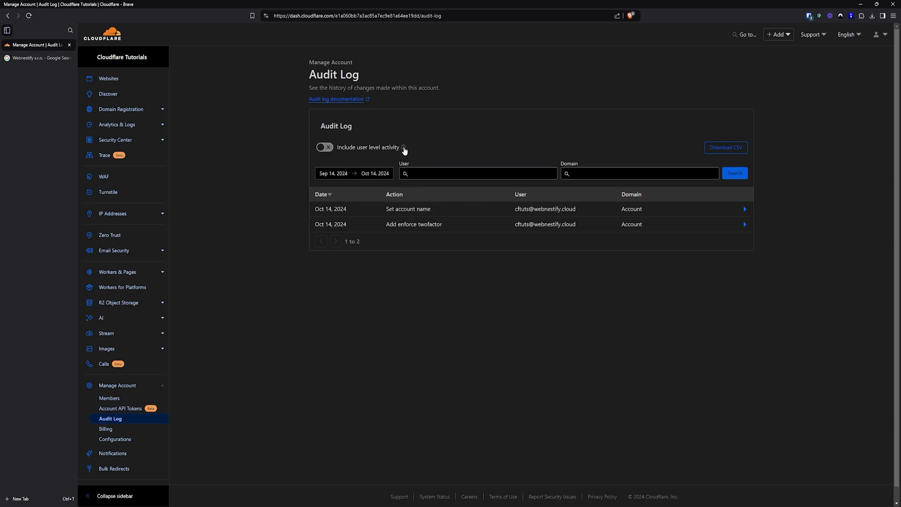
pyautogui.moveTo(404, 148)
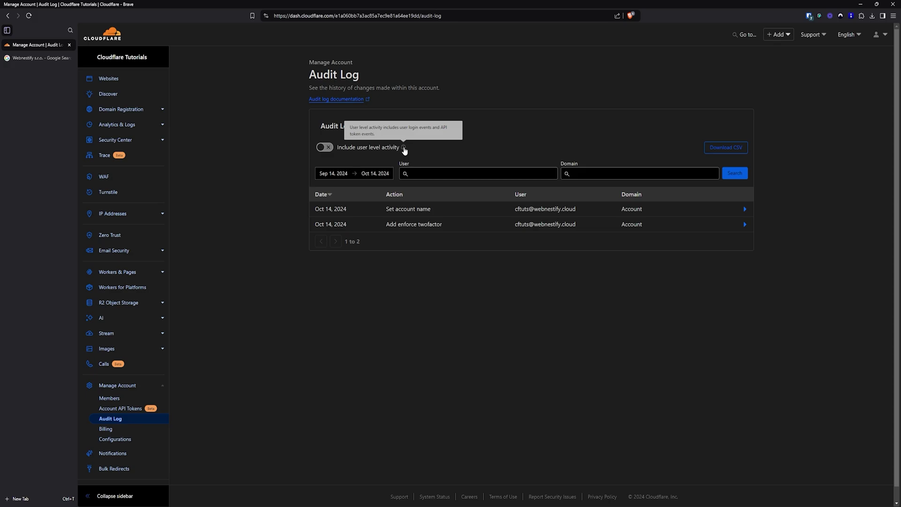
pyautogui.click(326, 148)
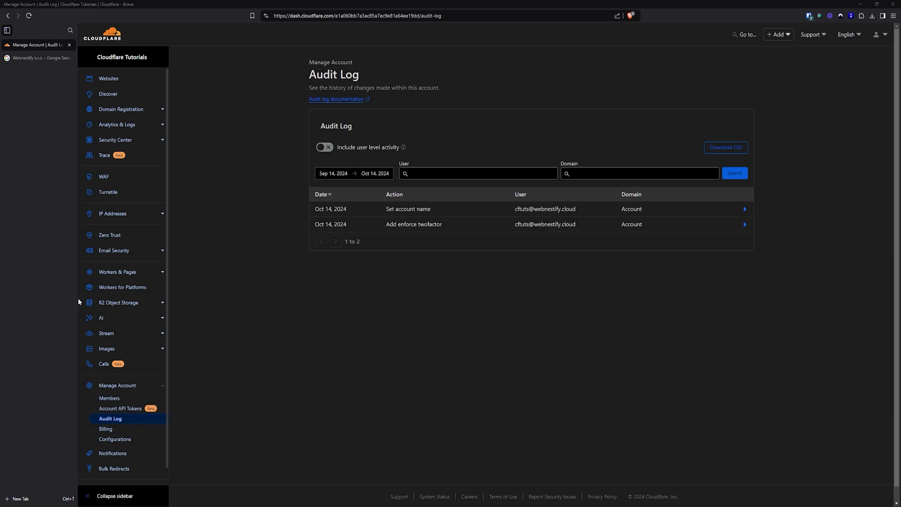
# Show the Lists tab under account Configurations to see custom and managed lists
pyautogui.click(124, 439)
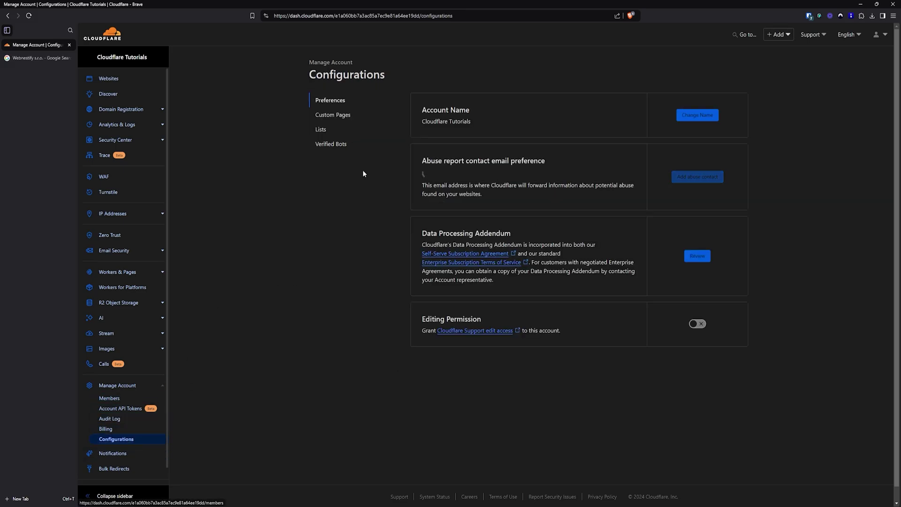
pyautogui.click(322, 129)
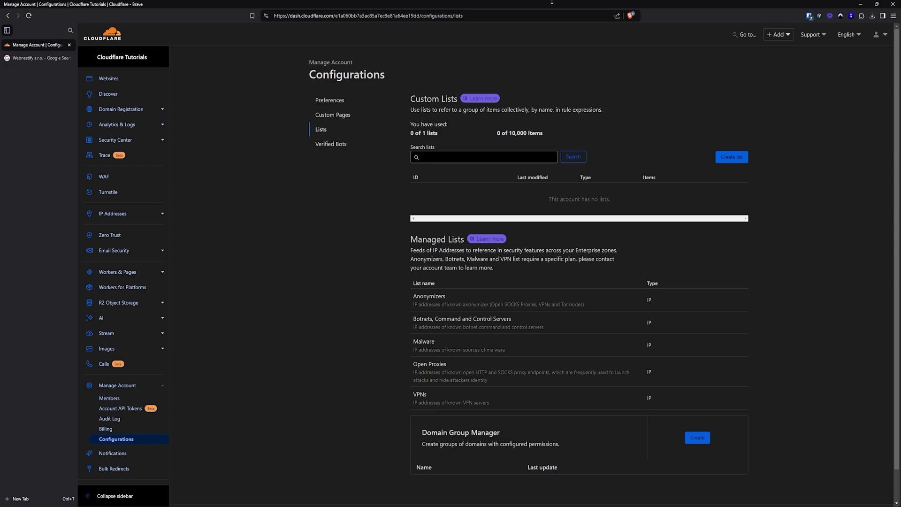
# Read the Custom lists docs' fields table and the ASN list CSV format example
pyautogui.click(487, 100)
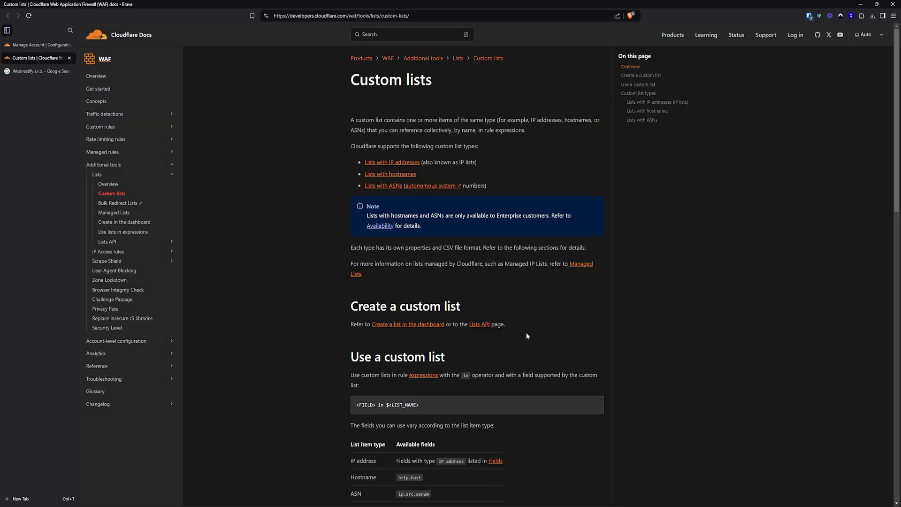
pyautogui.scroll(-3, 526, 332)
pyautogui.doubleClick(371, 314)
pyautogui.click(363, 331)
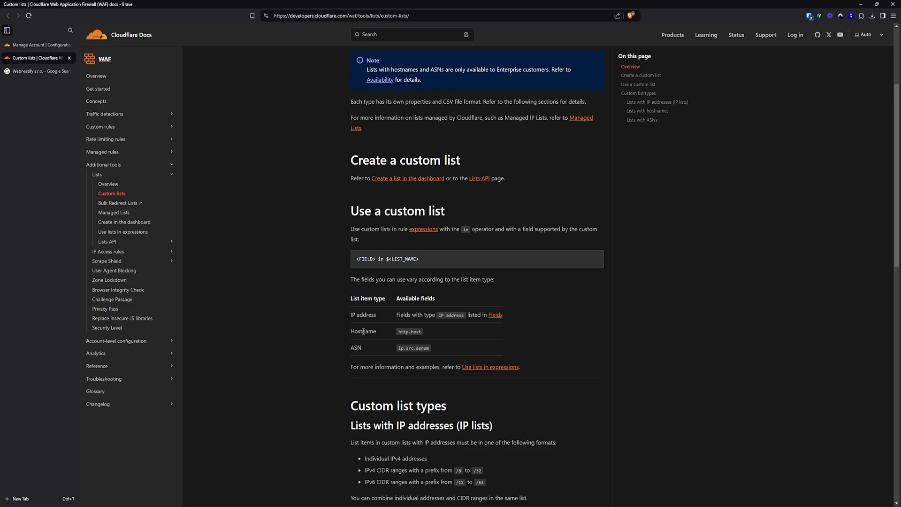
pyautogui.moveTo(354, 348); pyautogui.dragTo(368, 349)
pyautogui.scroll(-8, 513, 337)
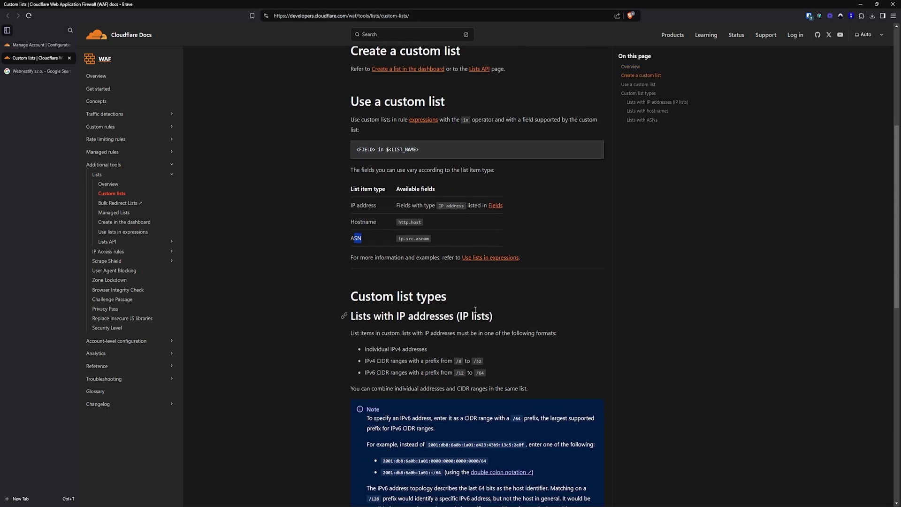
pyautogui.scroll(-5, 537, 344)
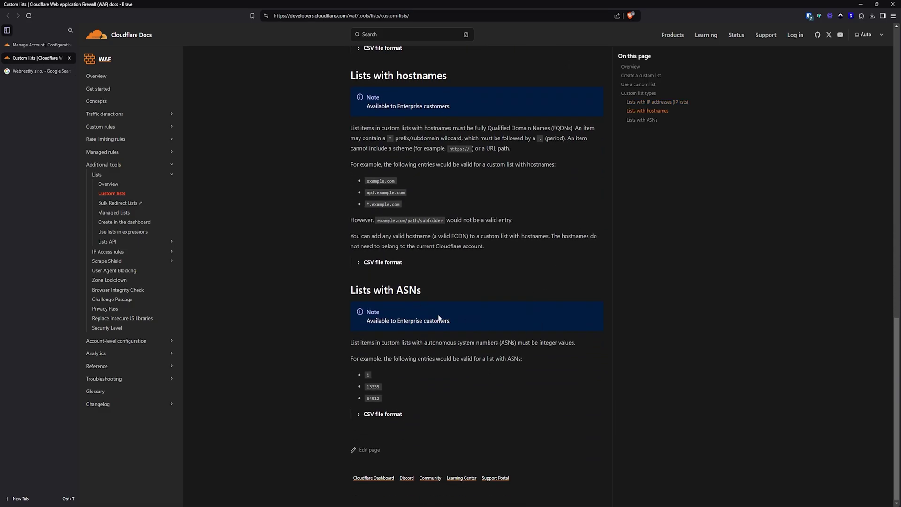
pyautogui.click(359, 414)
pyautogui.scroll(-1, 368, 398)
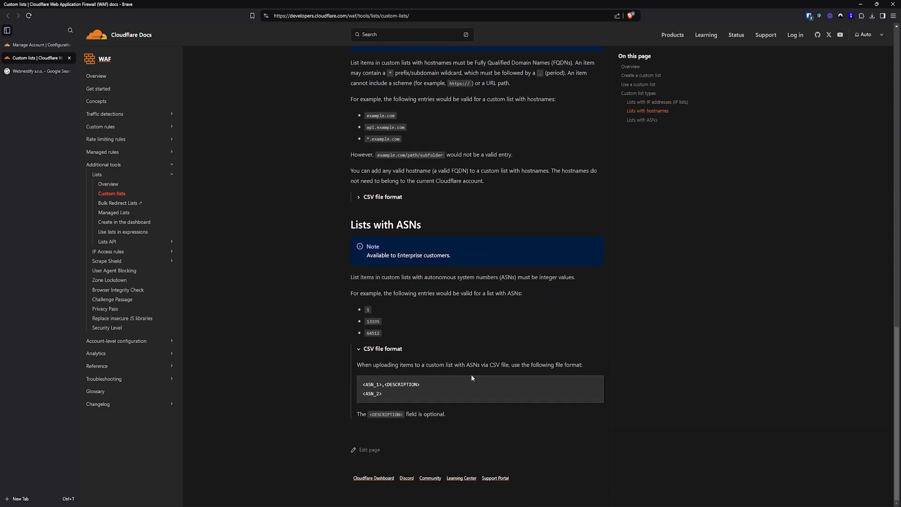
pyautogui.moveTo(370, 391); pyautogui.dragTo(405, 390)
# Expand the CSV file format for IP lists, then return to the dashboard Lists page
pyautogui.scroll(3, 449, 324)
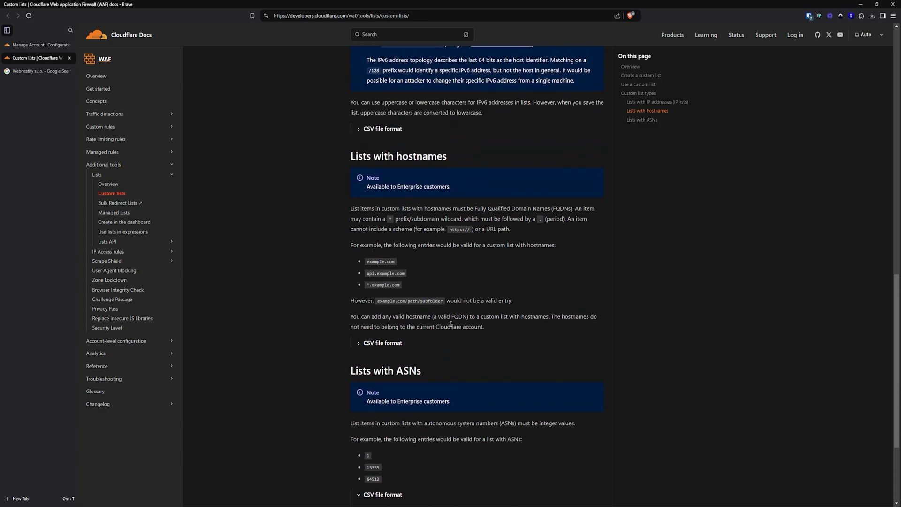
pyautogui.click(361, 130)
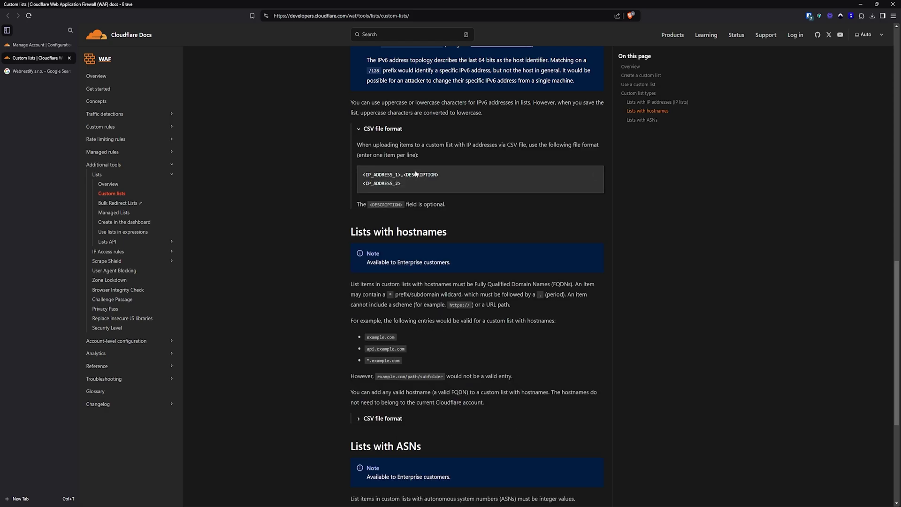
pyautogui.scroll(4, 268, 163)
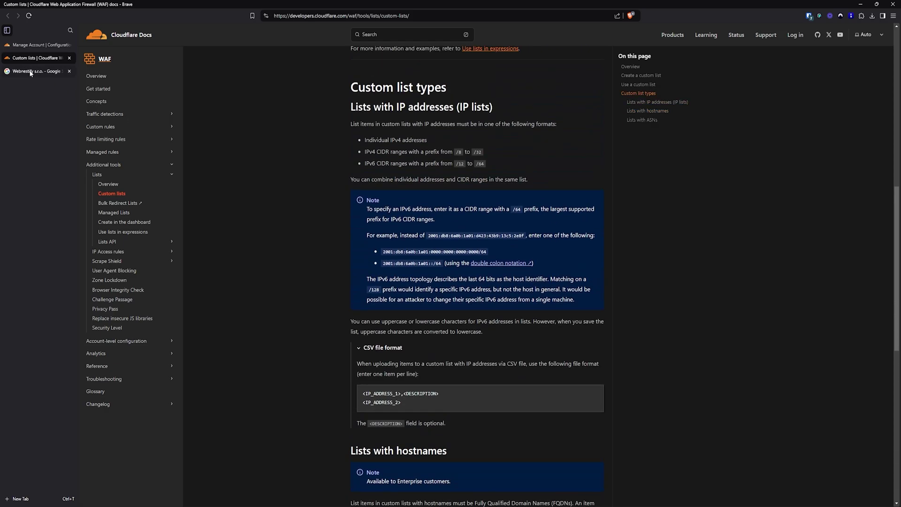
pyautogui.click(35, 45)
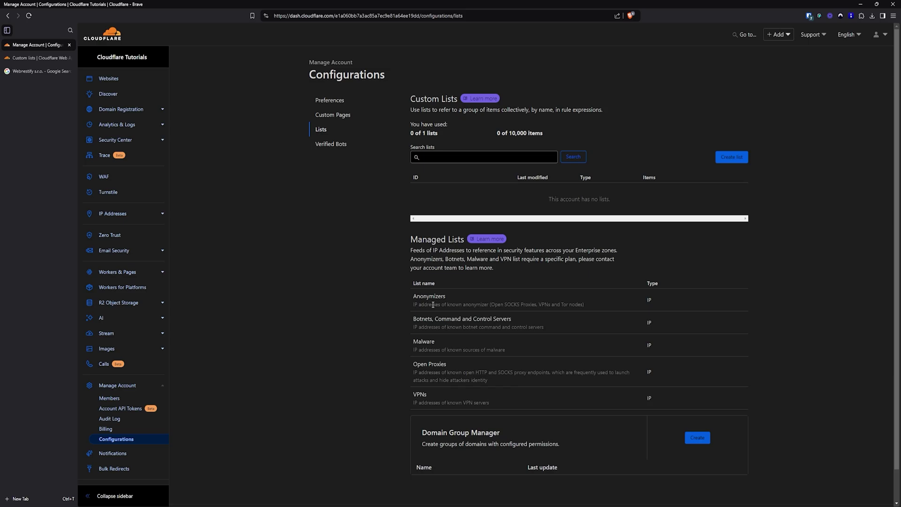
# Review the Add Verified Bot form, then leave it without saving
pyautogui.click(334, 149)
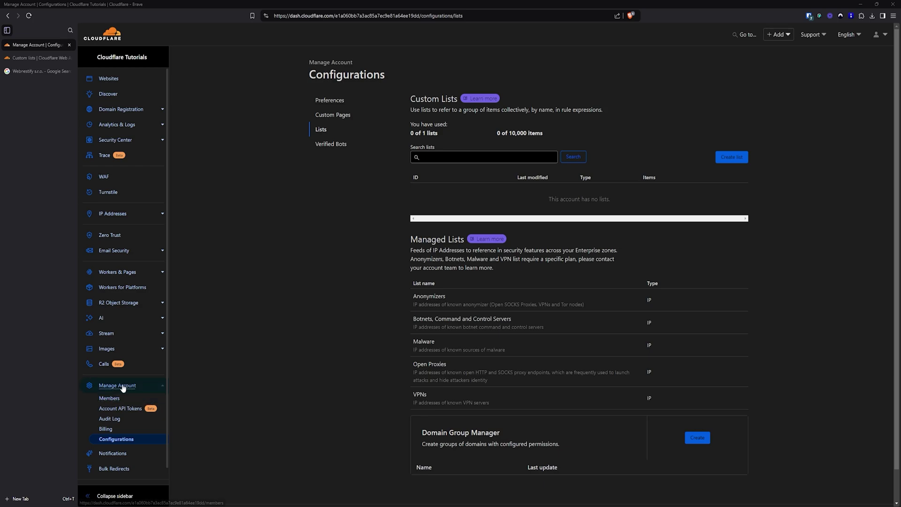
pyautogui.click(111, 397)
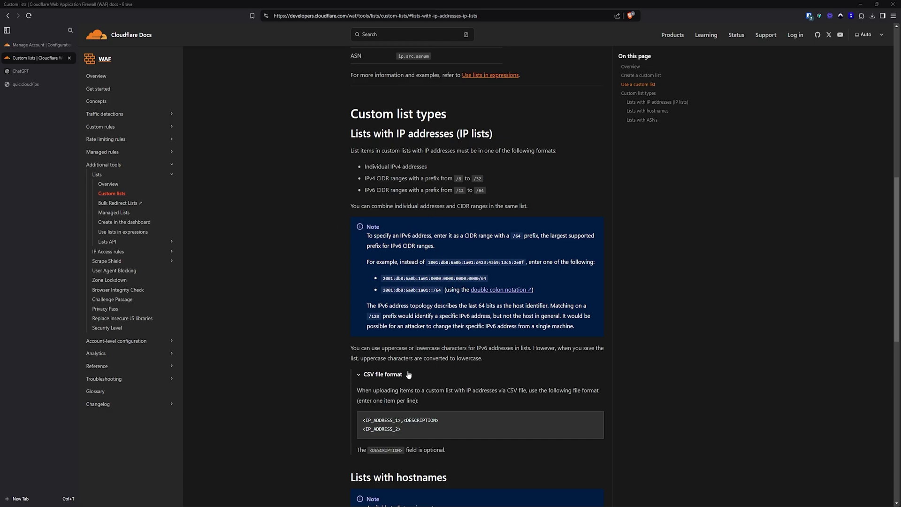
# Select the IP-list CSV format paragraph and code block, then go to ChatGPT
pyautogui.scroll(-1, 376, 355)
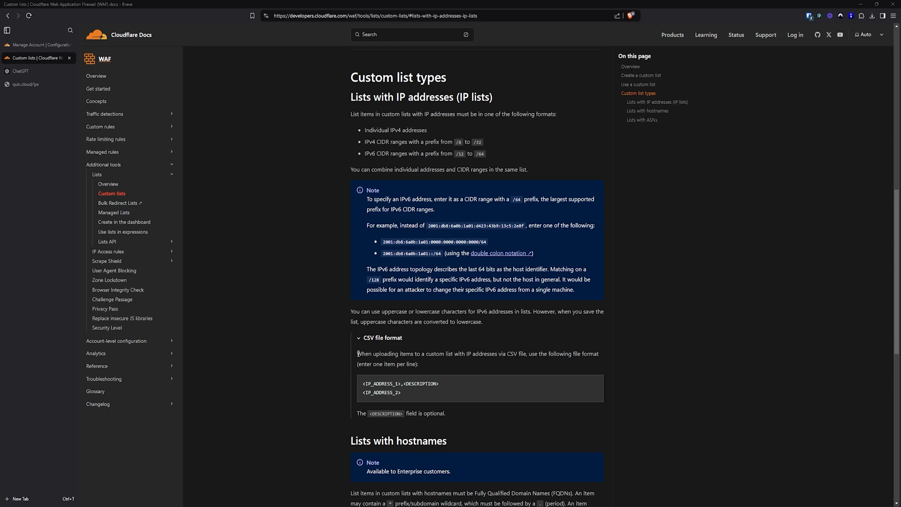
pyautogui.moveTo(358, 353); pyautogui.dragTo(457, 412)
pyautogui.hotkey('ctrl', 'c')
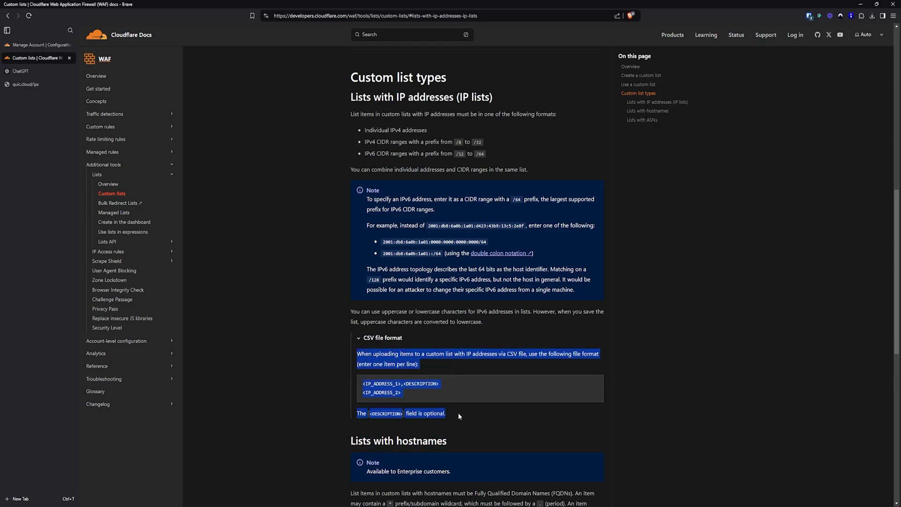
pyautogui.click(29, 72)
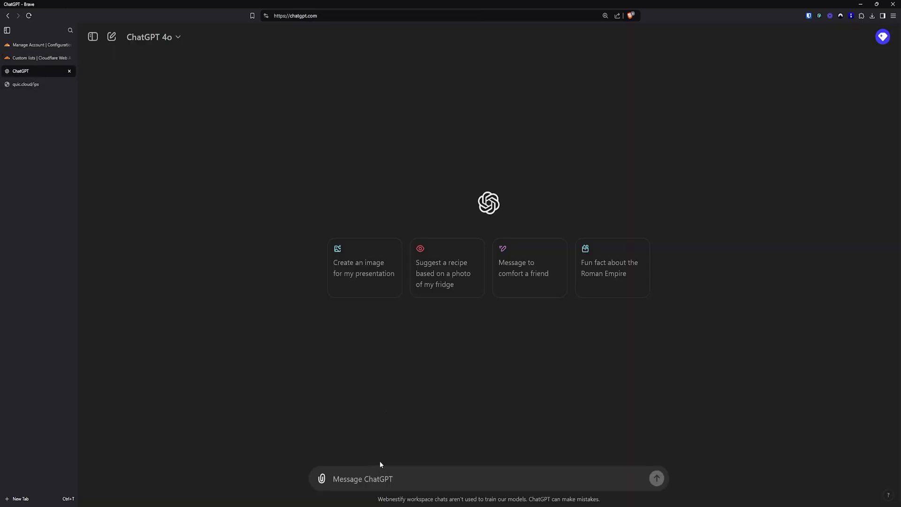
# Draft a prompt asking for a Cloudflare list, pasting in the CSV format instructions
pyautogui.write('Can you pleas')
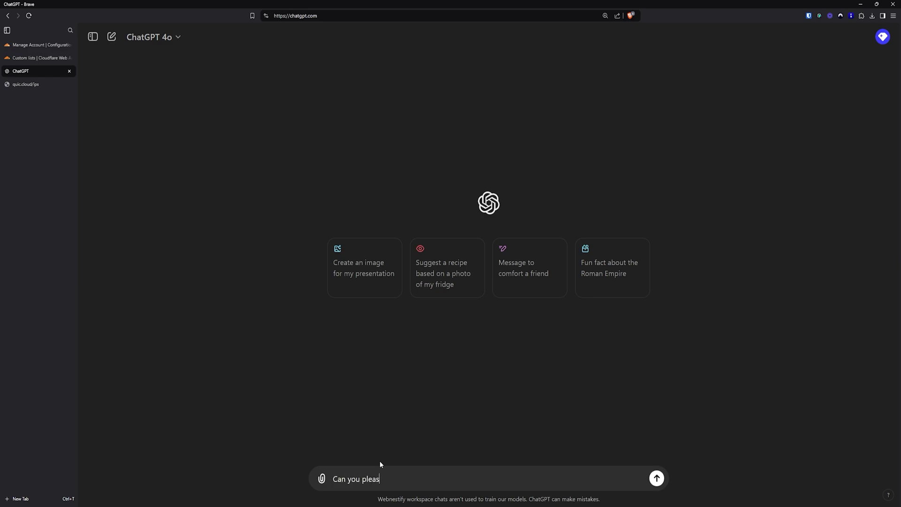
pyautogui.write('e create me a cloudflar')
pyautogui.write('e list with ')
pyautogui.write('following')
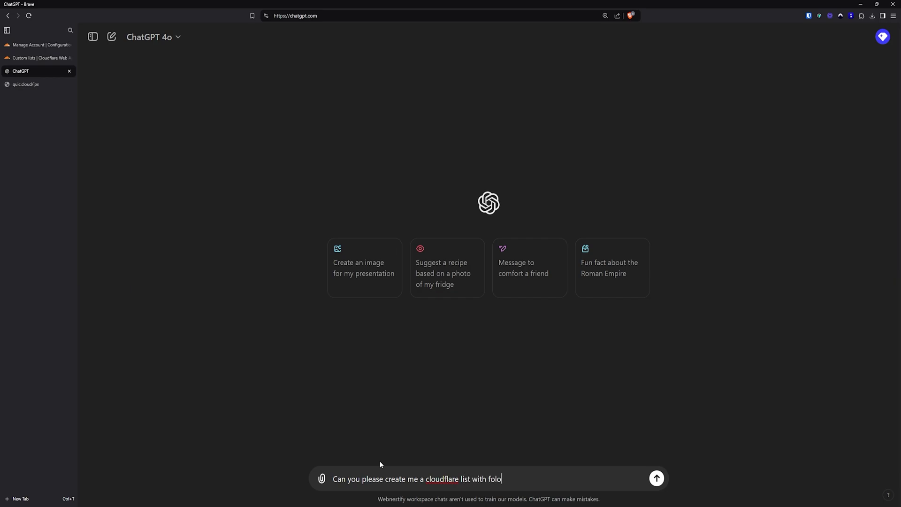
pyautogui.write(' format:')
pyautogui.hotkey('shift', 'Return')
pyautogui.hotkey('ctrl', 'v')
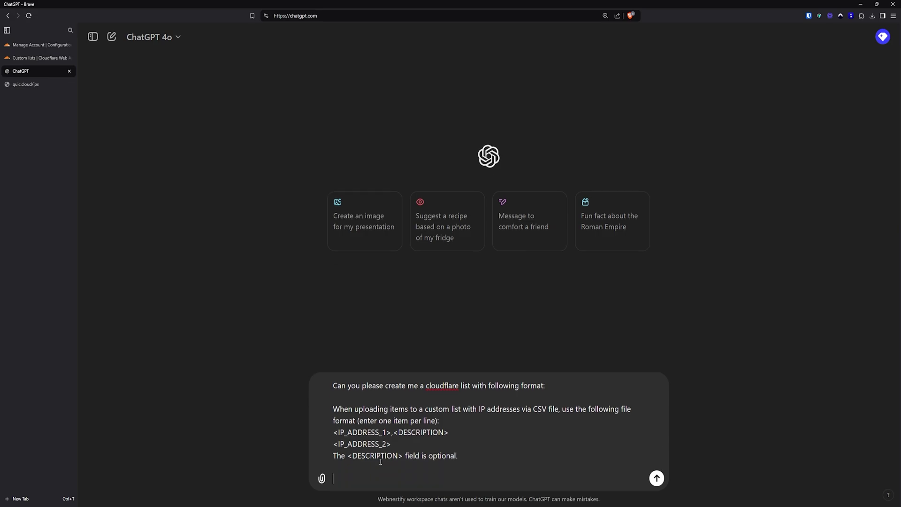
pyautogui.write('And I need those IP addresses')
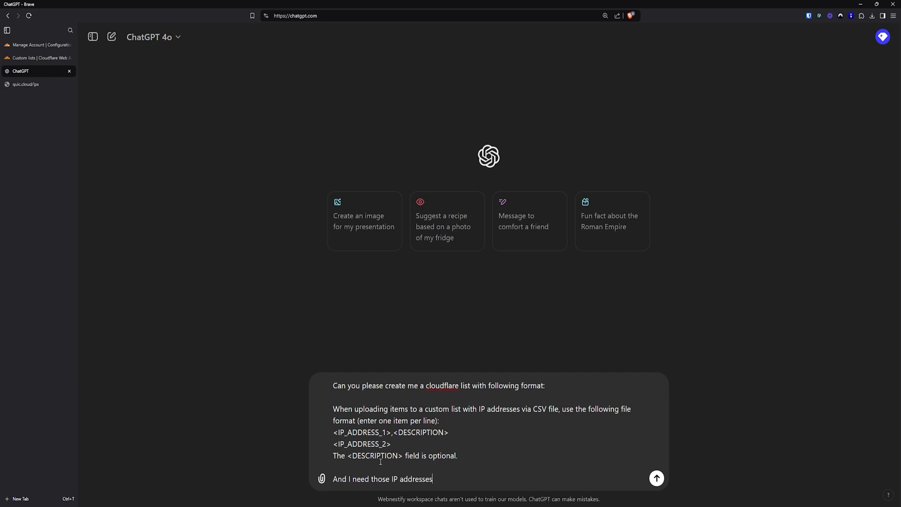
pyautogui.write(':')
pyautogui.hotkey('shift', 'Return')
pyautogui.hotkey('shift', 'Return')
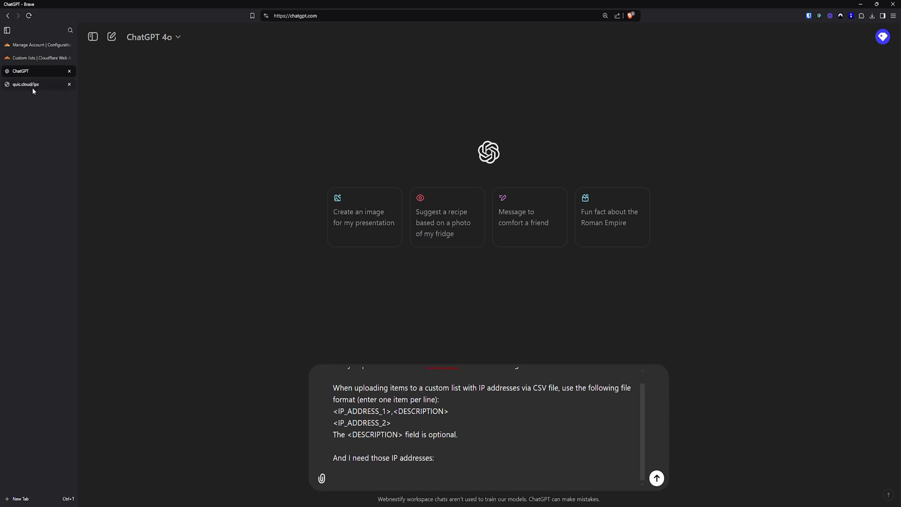
# Copy all quic.cloud IP addresses into the prompt and send it
pyautogui.click(30, 87)
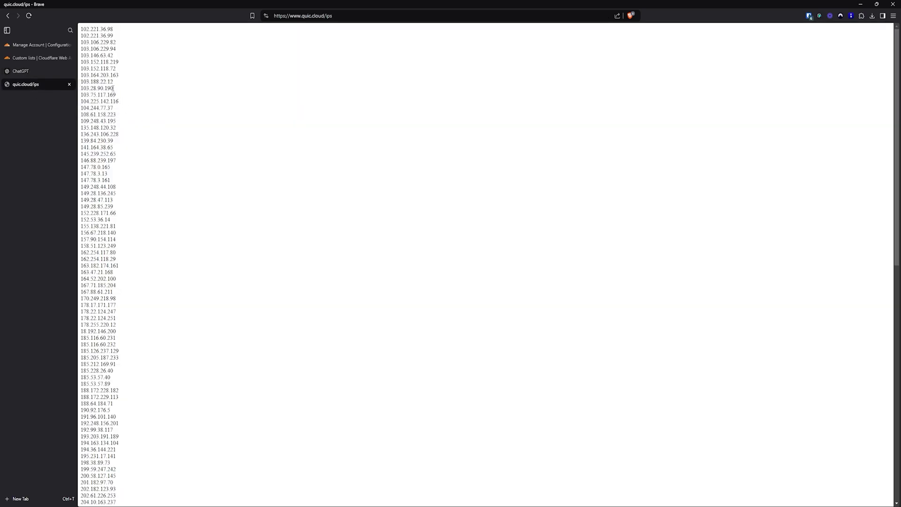
pyautogui.hotkey('ctrl', '+')
pyautogui.hotkey('ctrl', '+')
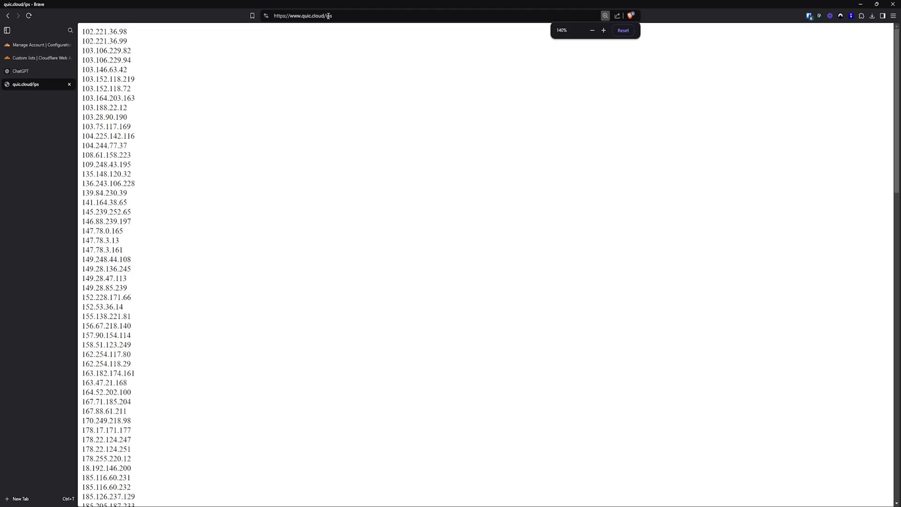
pyautogui.hotkey('ctrl', 'a')
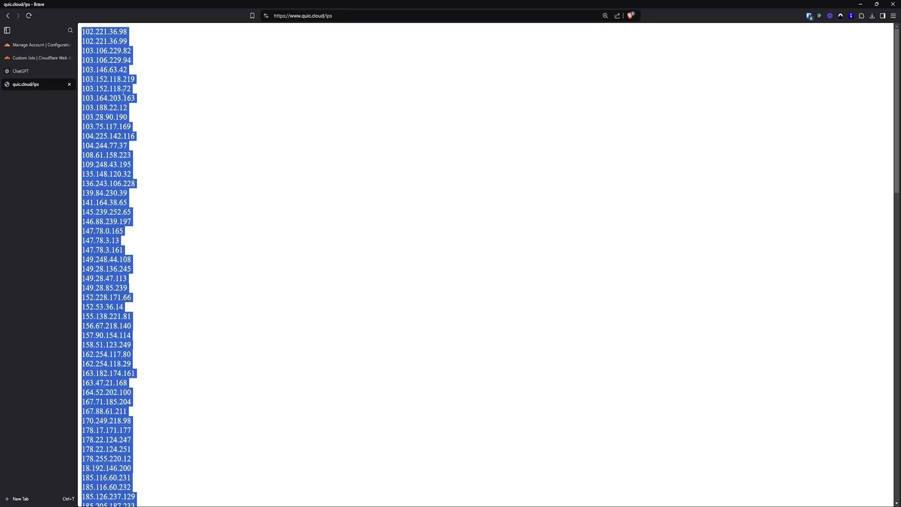
pyautogui.click(21, 71)
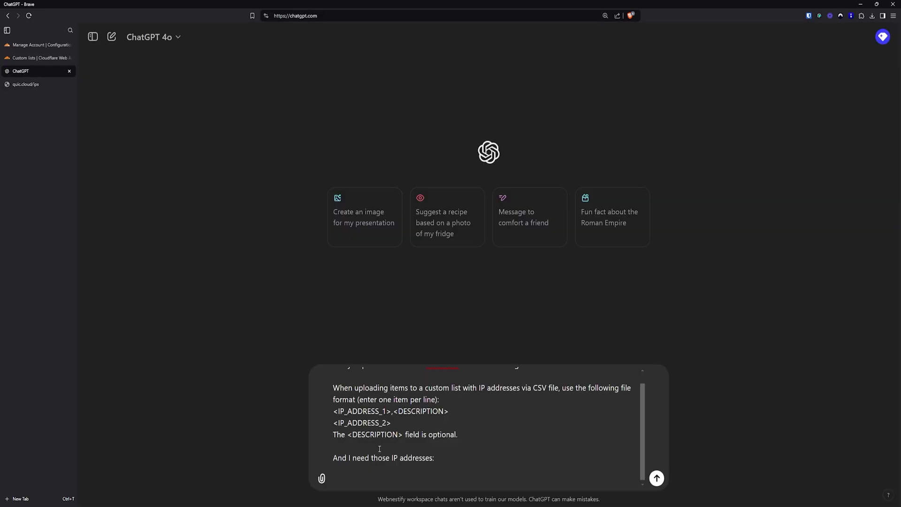
pyautogui.hotkey('ctrl', 'v')
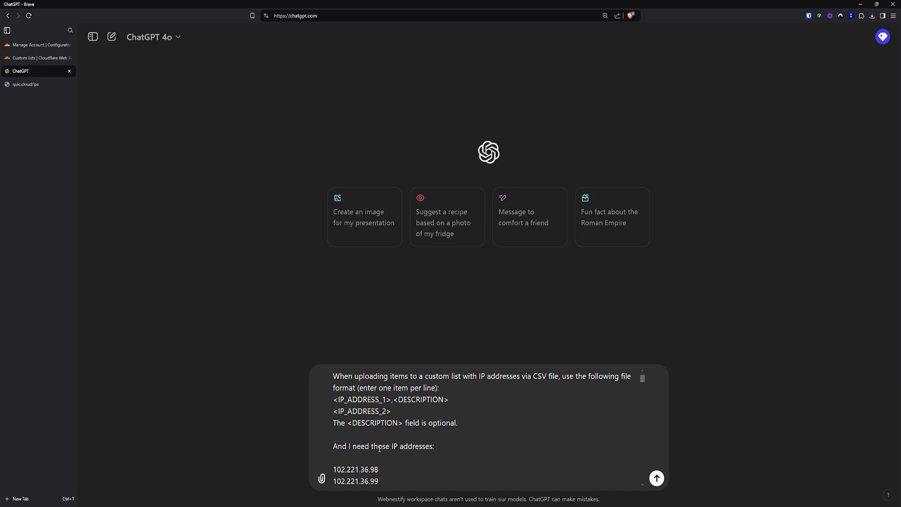
pyautogui.press('Return')
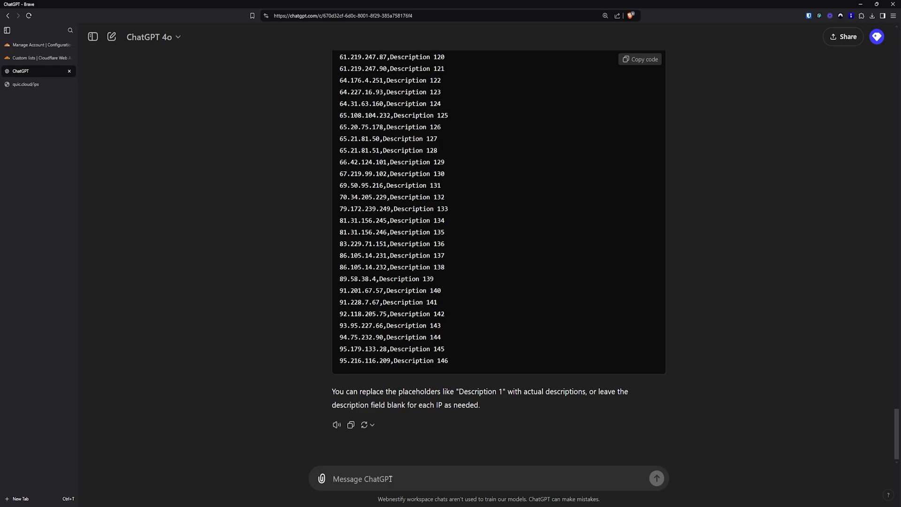
# Request the output as a .csv file, save cloudflare_ip_list.csv to Downloads, and open it
pyautogui.write('Please outp')
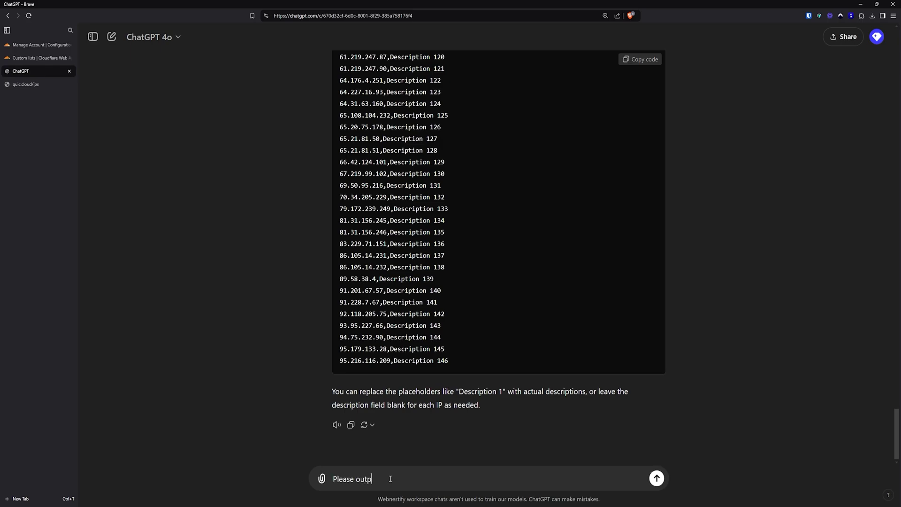
pyautogui.write('ut in .csv file please')
pyautogui.press('Return')
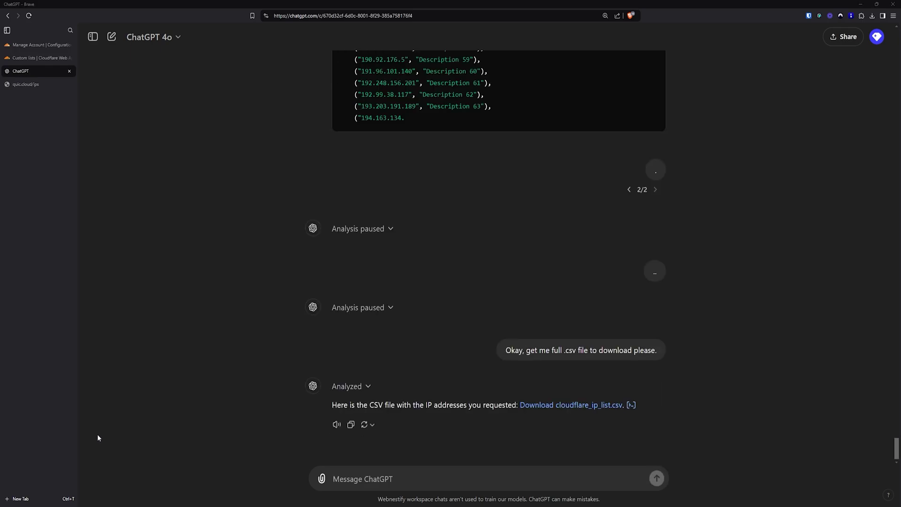
pyautogui.click(596, 407)
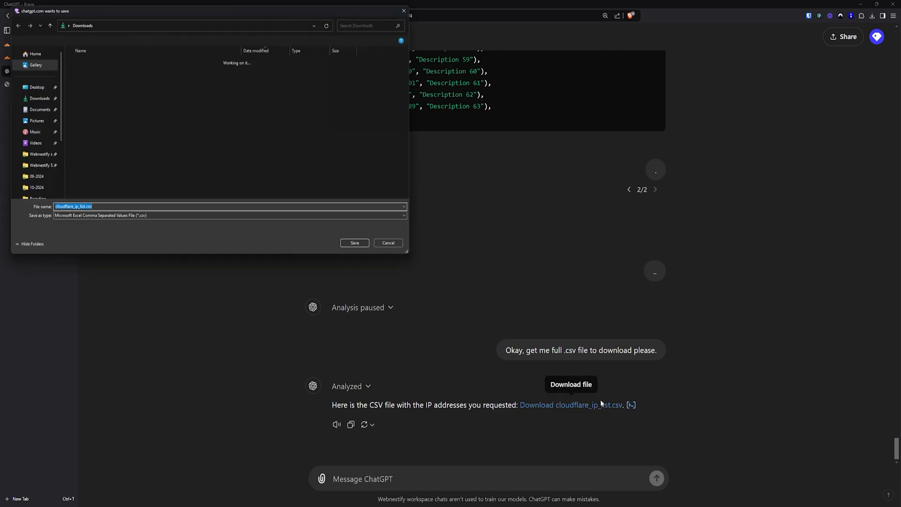
pyautogui.click(368, 249)
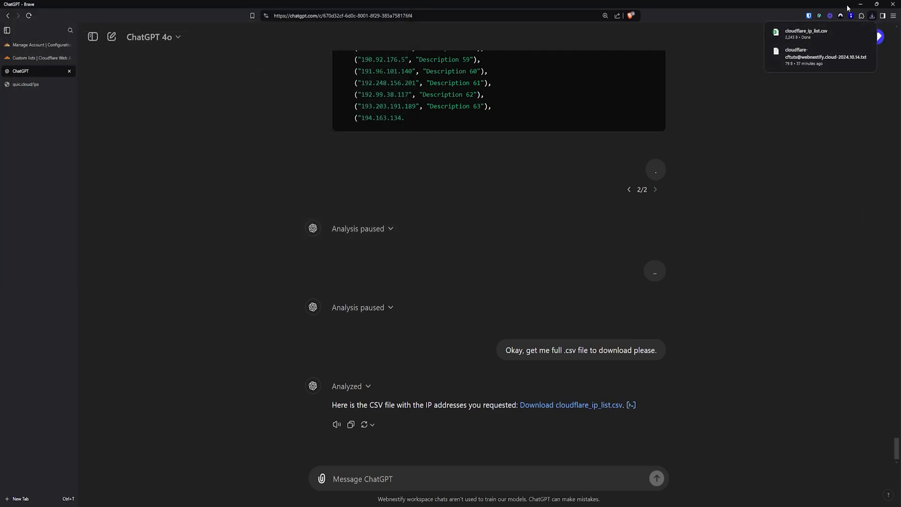
pyautogui.click(819, 36)
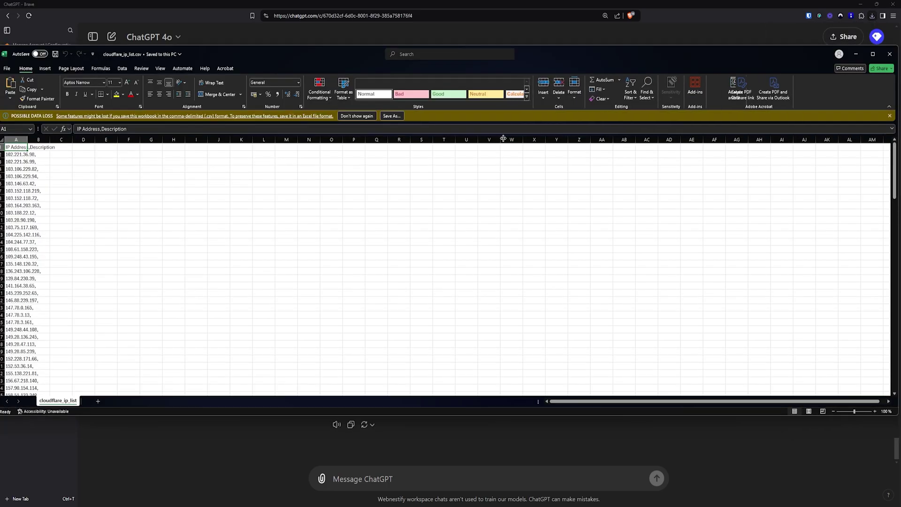
# Maximize Excel, widen column A, scroll through the IP addresses, then minimize the workbook
pyautogui.doubleClick(358, 49)
pyautogui.scroll(3, 183, 202)
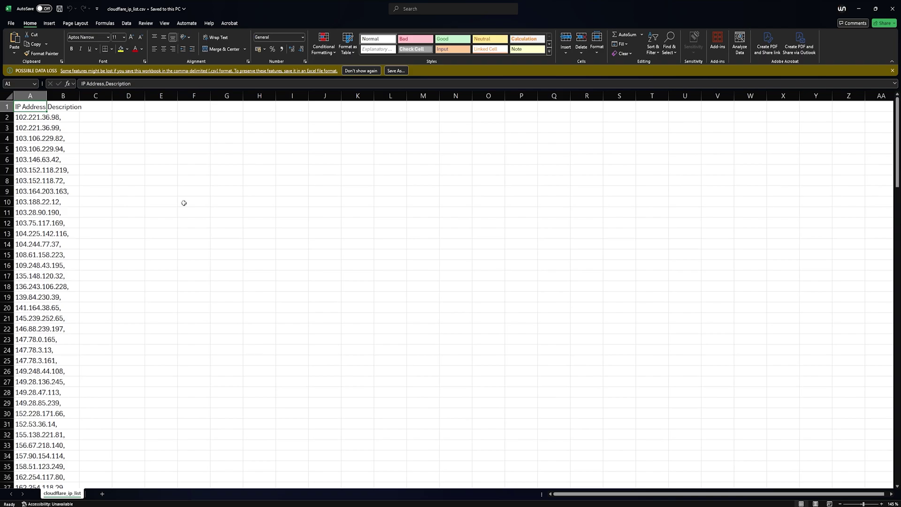
pyautogui.click(64, 108)
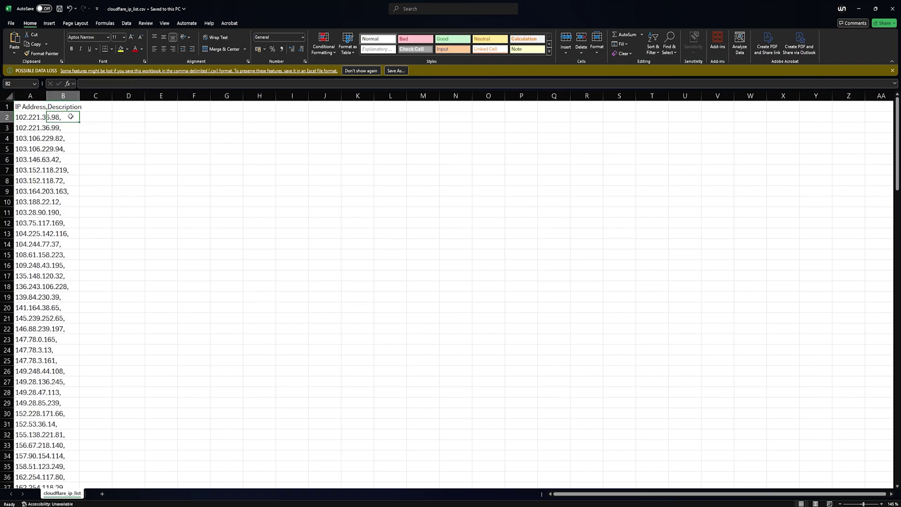
pyautogui.moveTo(45, 96); pyautogui.dragTo(109, 96)
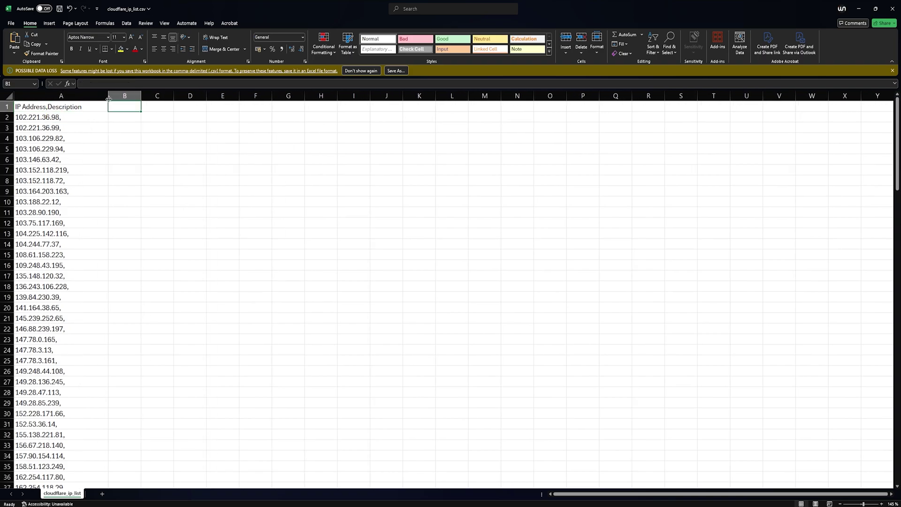
pyautogui.click(83, 109)
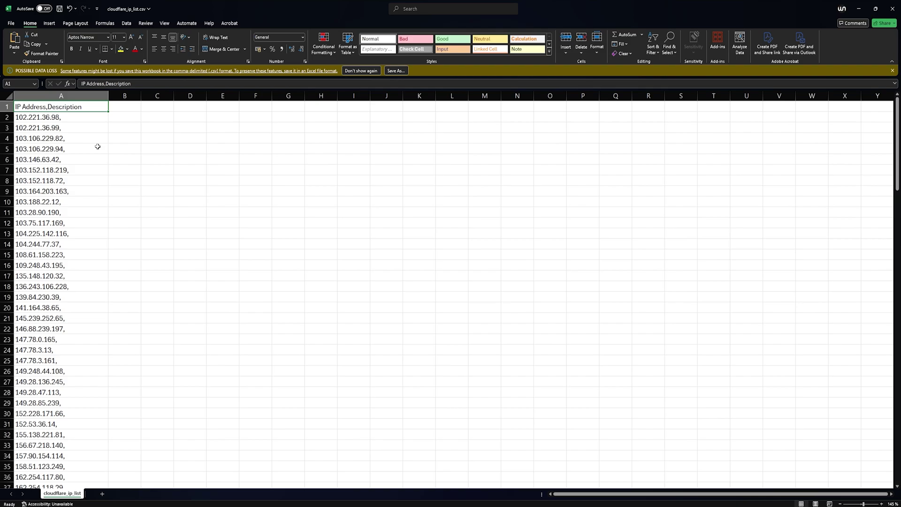
pyautogui.click(85, 118)
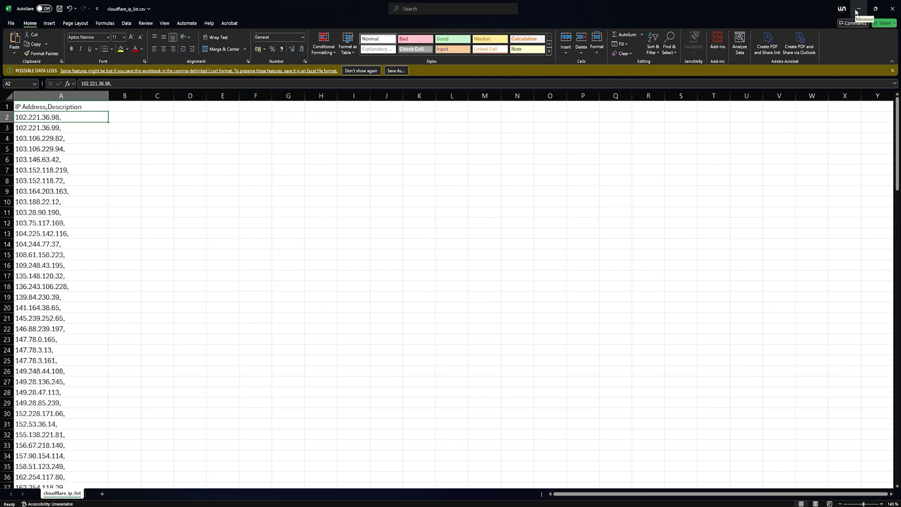
pyautogui.moveTo(898, 131); pyautogui.dragTo(899, 318)
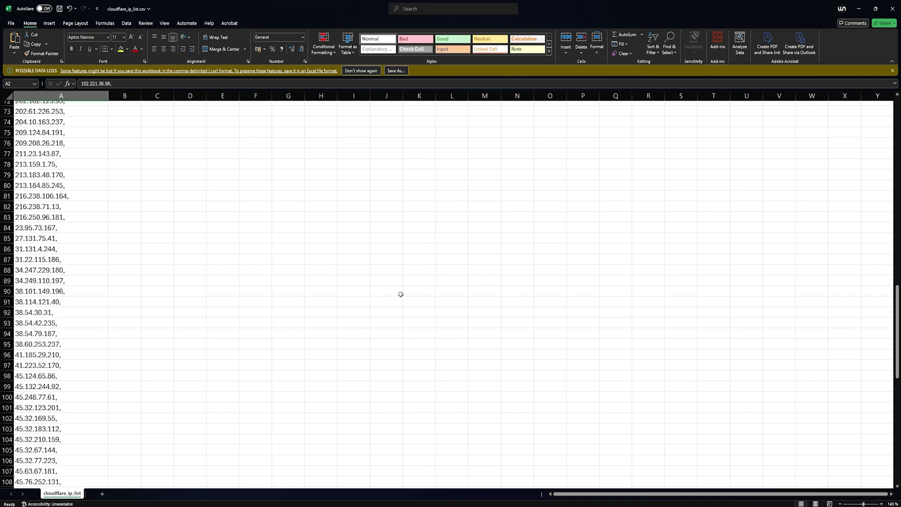
pyautogui.click(859, 10)
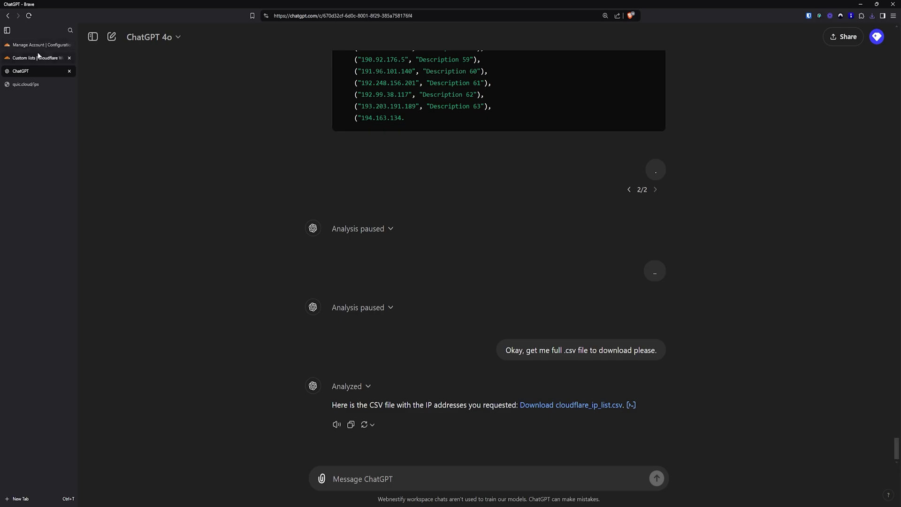
# Check the account's custom list limits on the Configurations page: one list, 10,000 items
pyautogui.click(40, 59)
pyautogui.click(40, 45)
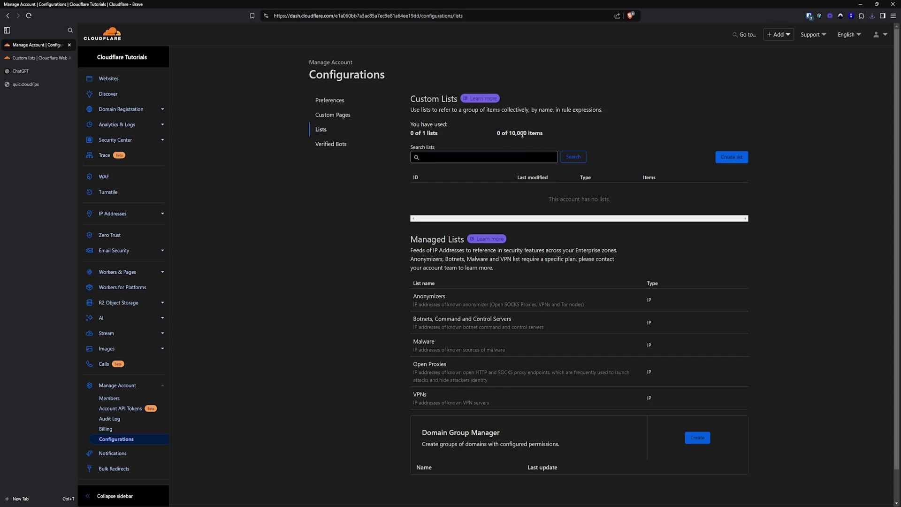
pyautogui.doubleClick(423, 134)
pyautogui.moveTo(508, 134); pyautogui.dragTo(524, 134)
pyautogui.click(704, 125)
# Start a new custom list with draft identifier 'My IP' and type IP
pyautogui.click(741, 157)
pyautogui.click(500, 155)
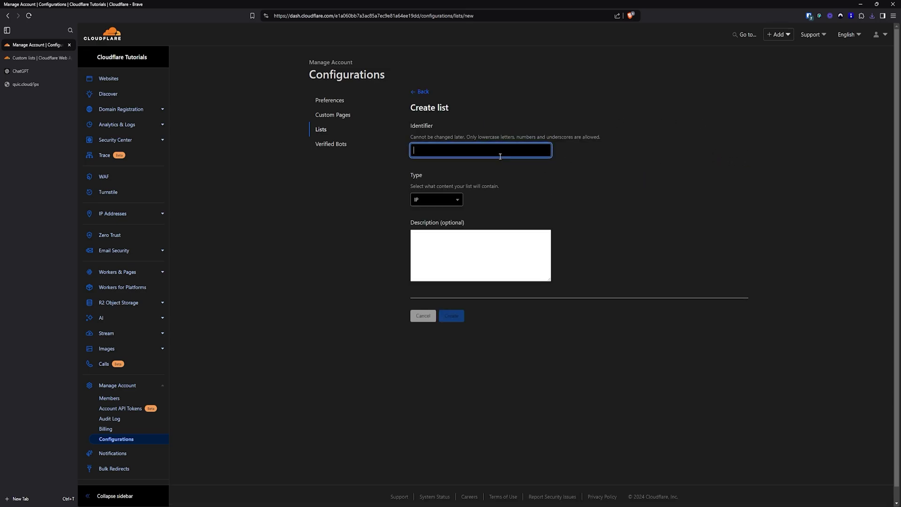
pyautogui.write('My IP')
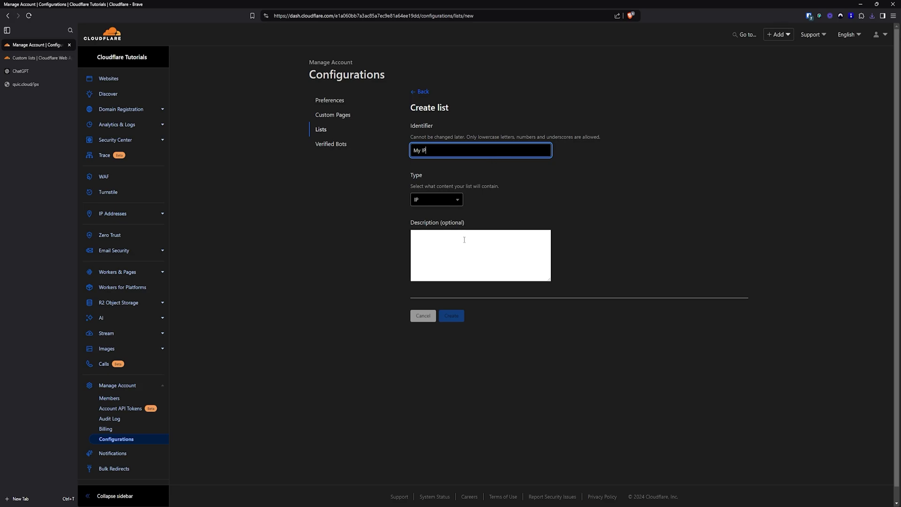
pyautogui.click(449, 203)
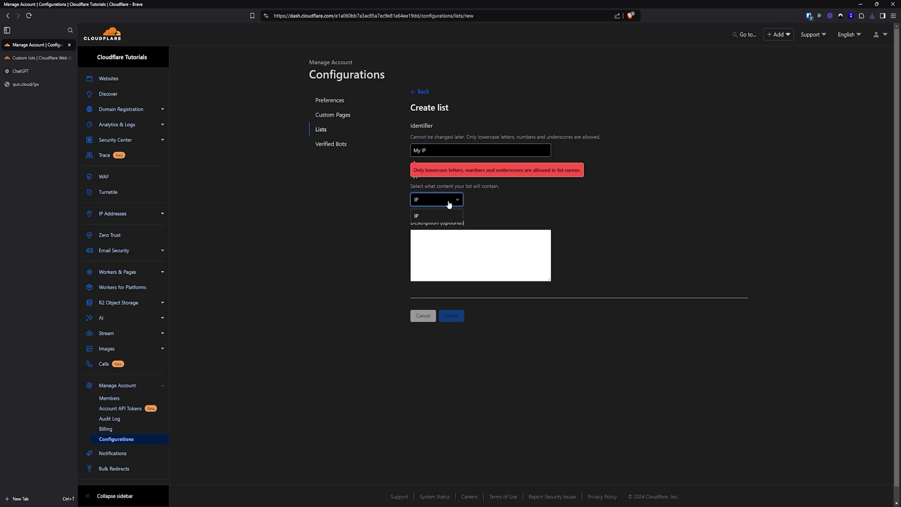
pyautogui.click(427, 216)
# Change the list identifier to 'mylist' and create the list
pyautogui.click(449, 150)
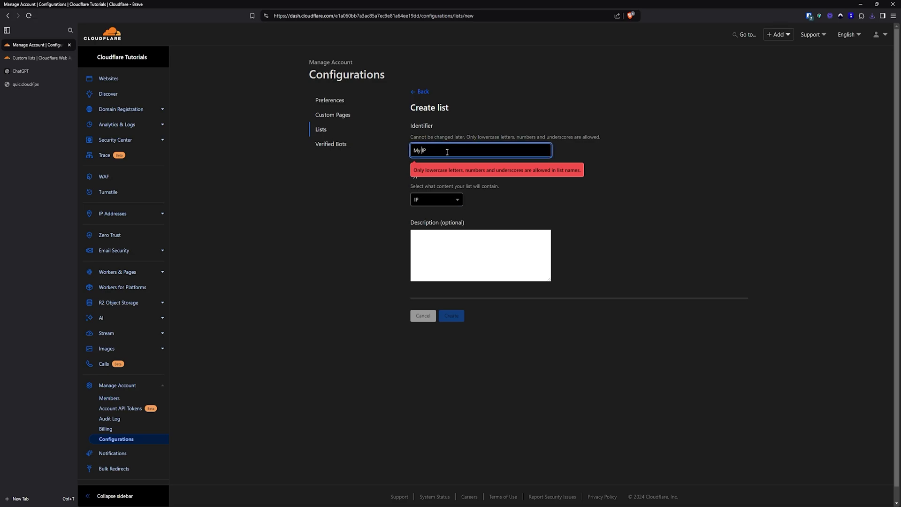
pyautogui.press('Left')
pyautogui.press('Left')
pyautogui.press('BackSpace')
pyautogui.write('-')
pyautogui.click(717, 197)
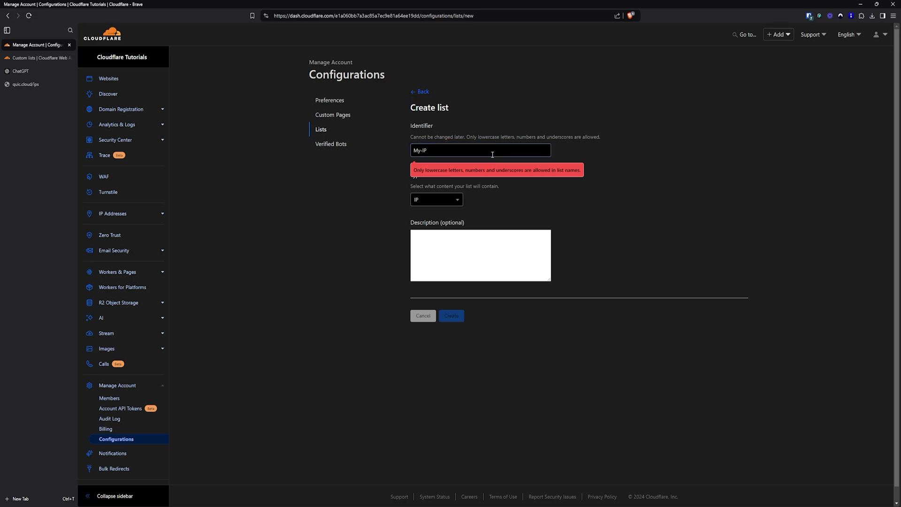
pyautogui.moveTo(460, 153); pyautogui.dragTo(361, 155)
pyautogui.write('m')
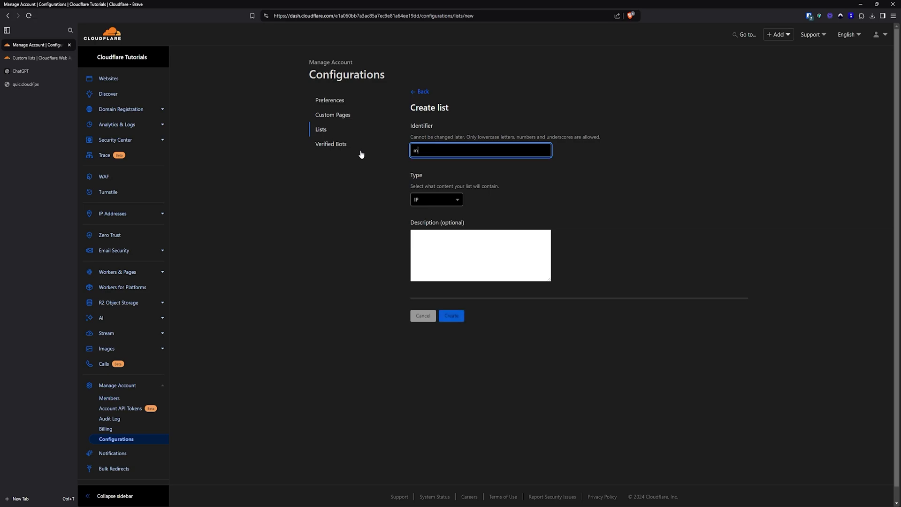
pyautogui.write('y-ip')
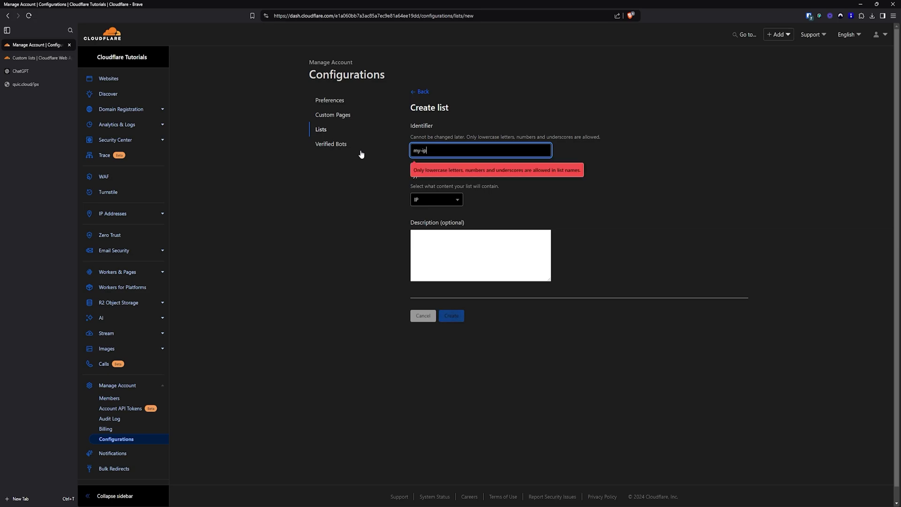
pyautogui.press('BackSpace')
pyautogui.press('BackSpace')
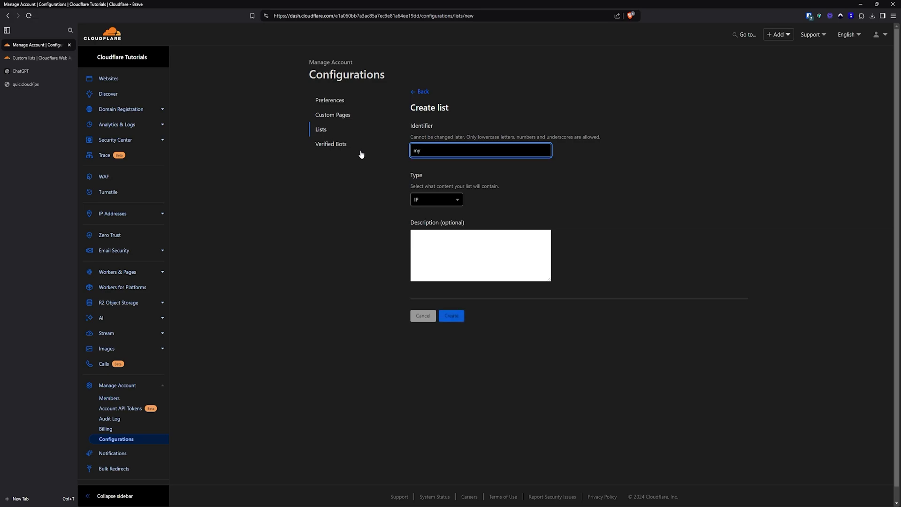
pyautogui.write('list')
pyautogui.click(452, 316)
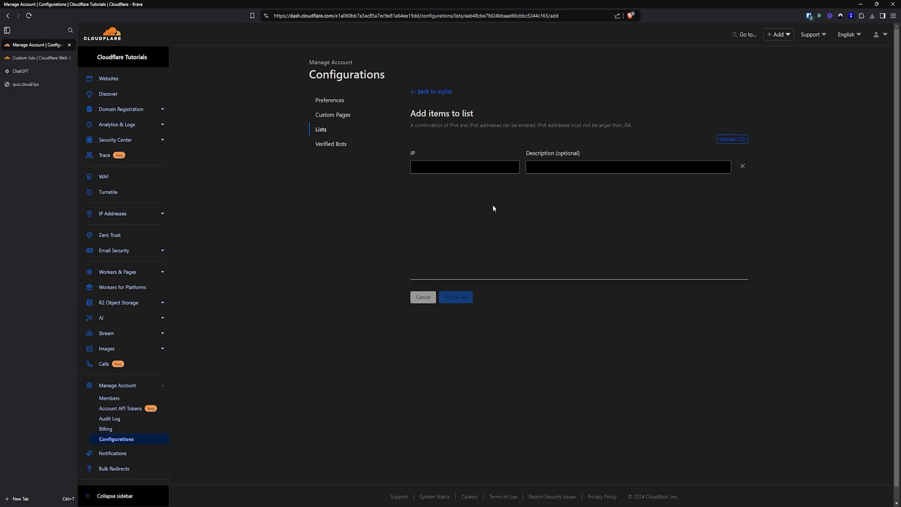
# Upload cloudflare_ip_list.csv into mylist's add-items form and review the loaded IPs
pyautogui.click(734, 140)
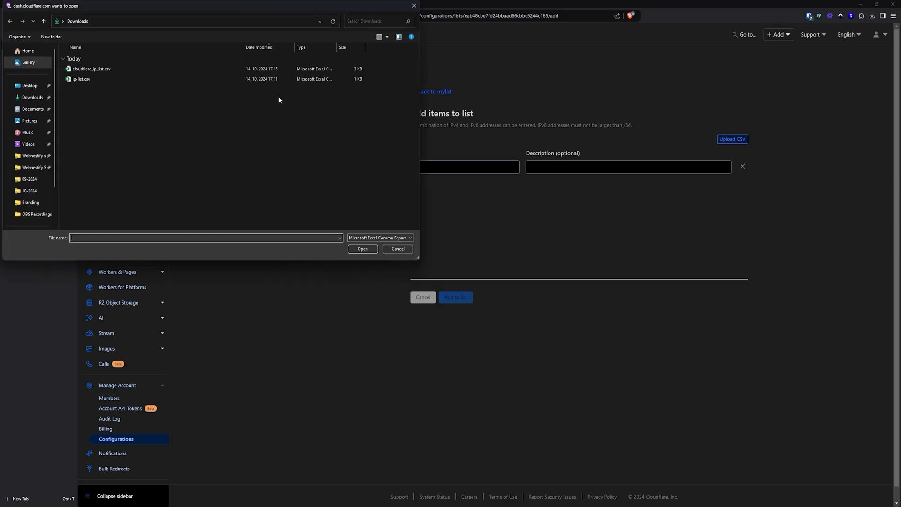
pyautogui.click(132, 69)
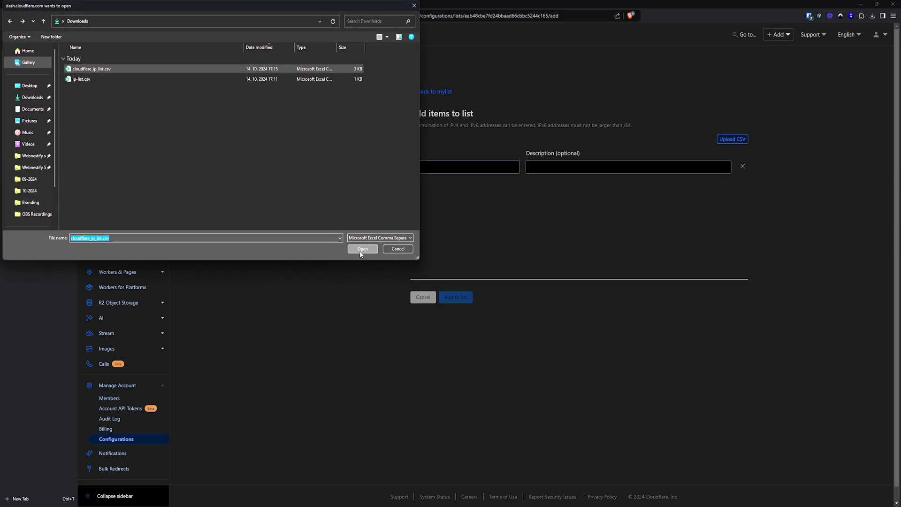
pyautogui.click(362, 249)
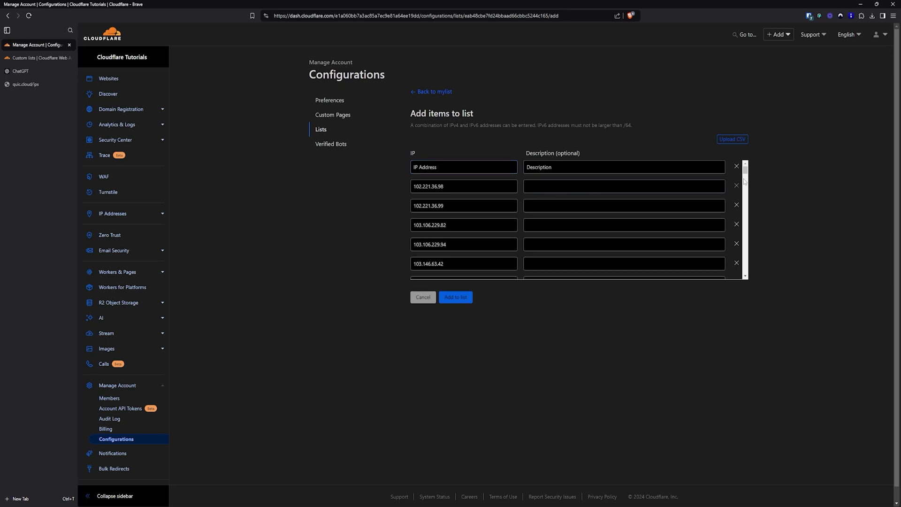
pyautogui.scroll(-2, 746, 178)
pyautogui.scroll(-10, 746, 177)
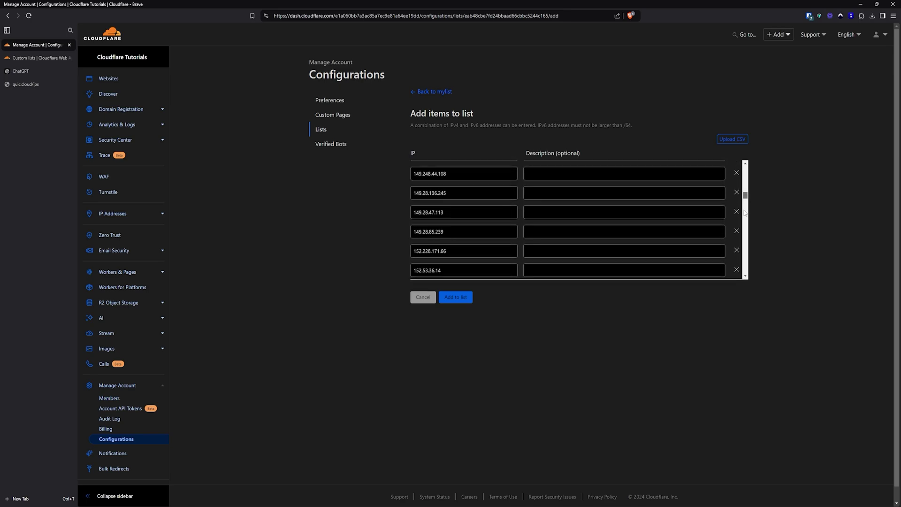
pyautogui.scroll(-10, 743, 225)
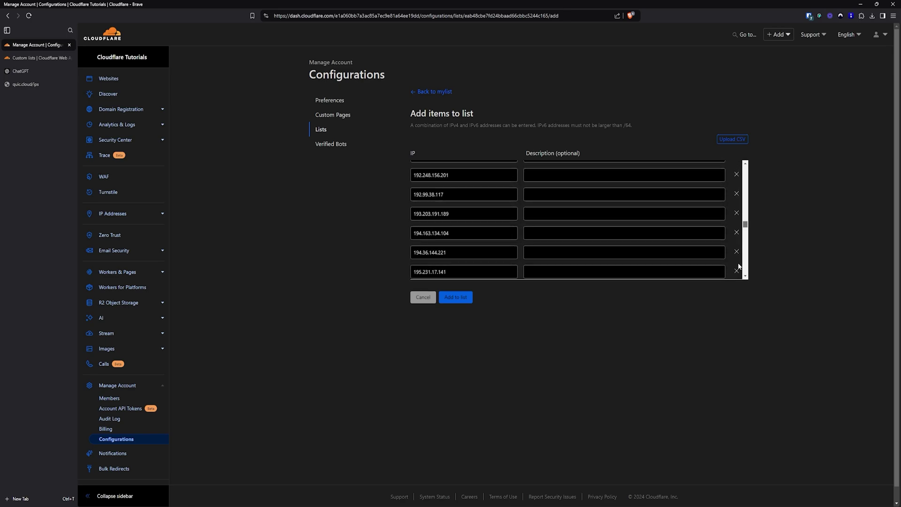
# Remove the invalid 'IP Address' header row and add the remaining IPs to mylist
pyautogui.click(459, 298)
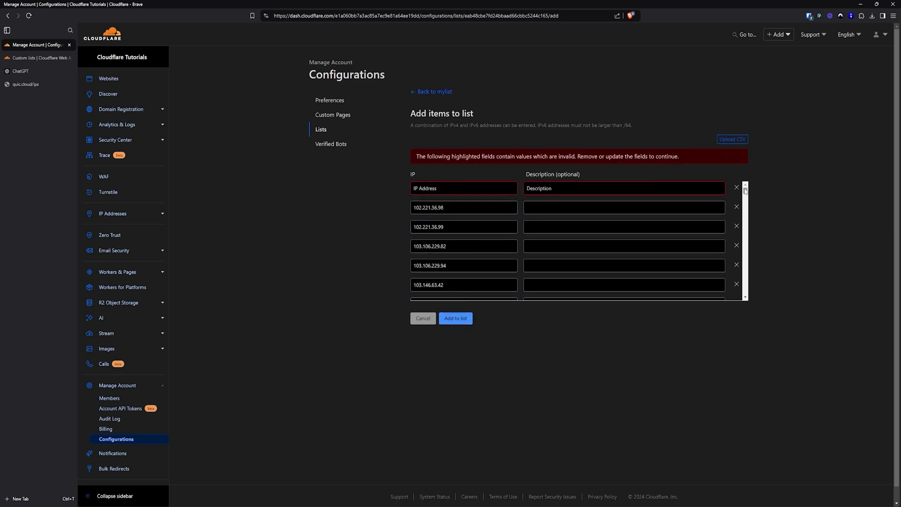
pyautogui.click(737, 188)
pyautogui.click(458, 318)
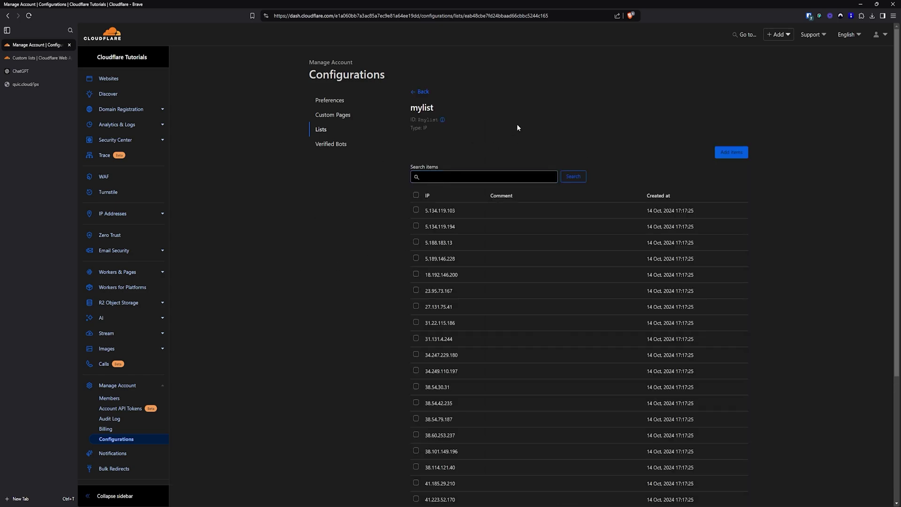
# Cancel adding further items to mylist and switch to the Webnestify Newsletter Signup tab
pyautogui.click(738, 154)
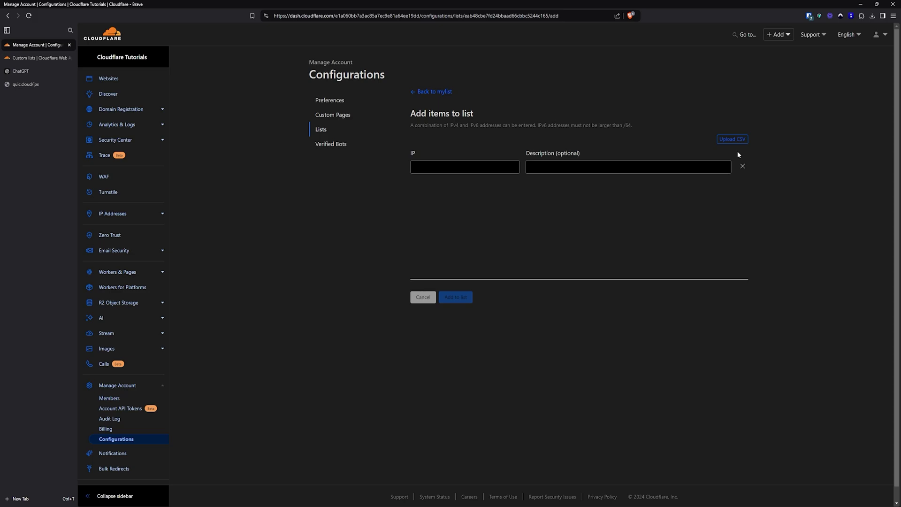
pyautogui.click(475, 168)
pyautogui.click(424, 297)
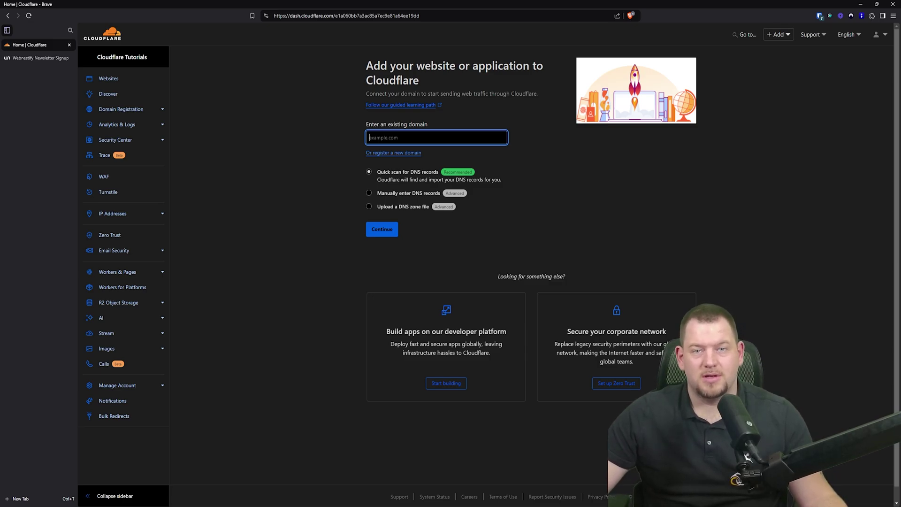
pyautogui.hotkey('ctrl', 'Tab')
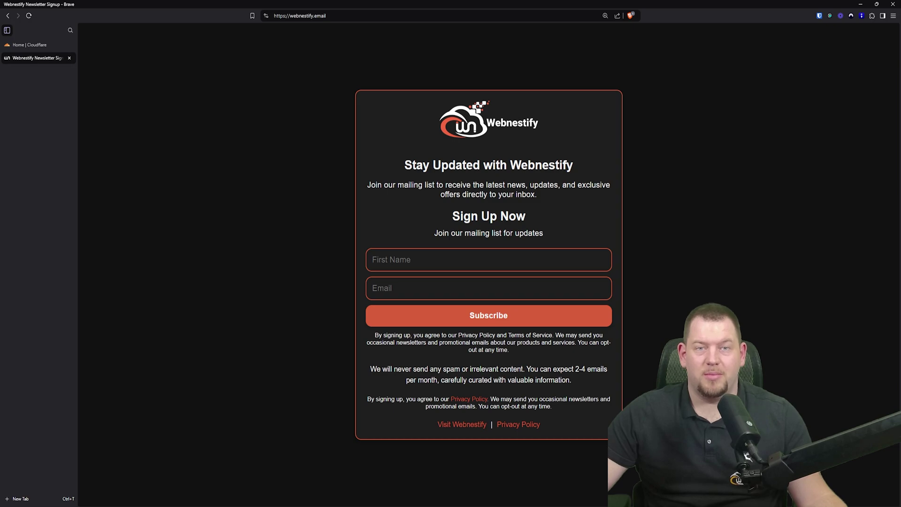